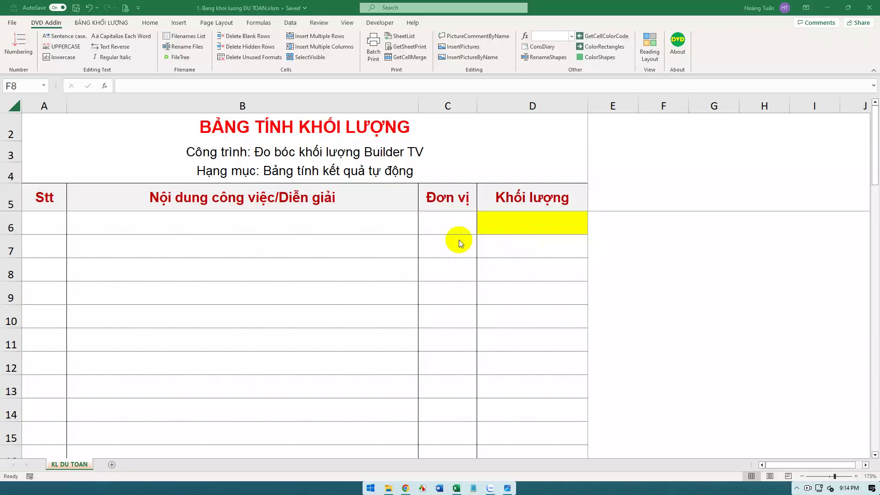
Step: Fill row 6 with item 1, the concrete footing description and unit m3
click(55, 225)
text(1)
key(Tab)
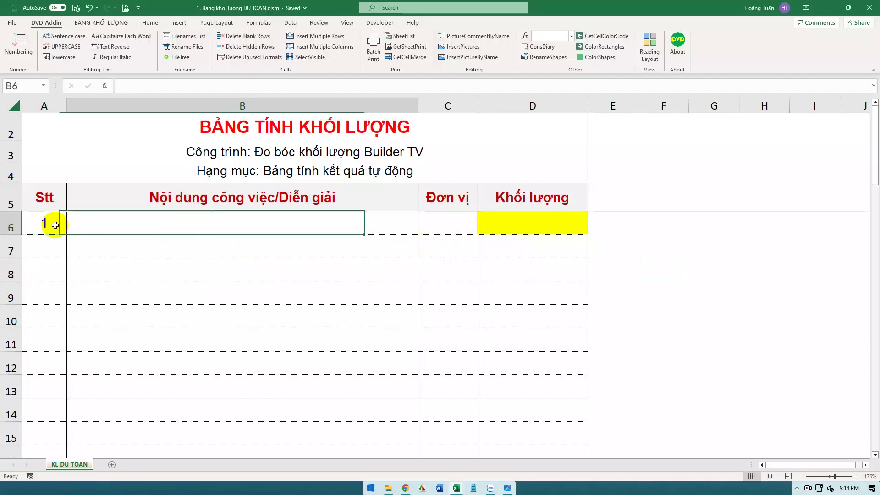
text(Khối lượng bê tông móng)
key(Tab)
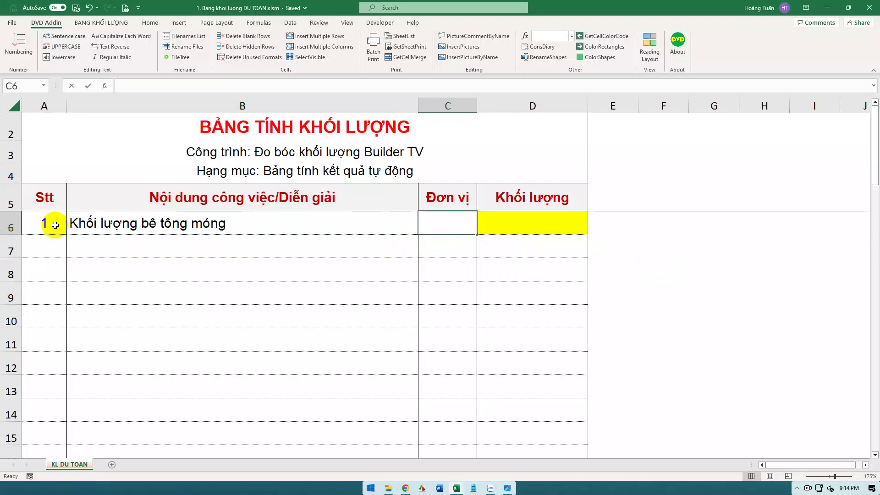
text(m3)
Step: Enter dimension lines 'Móng M1: 2*3*1' and 'Móng M2: 3*4*2', then select D6:D8
click(76, 242)
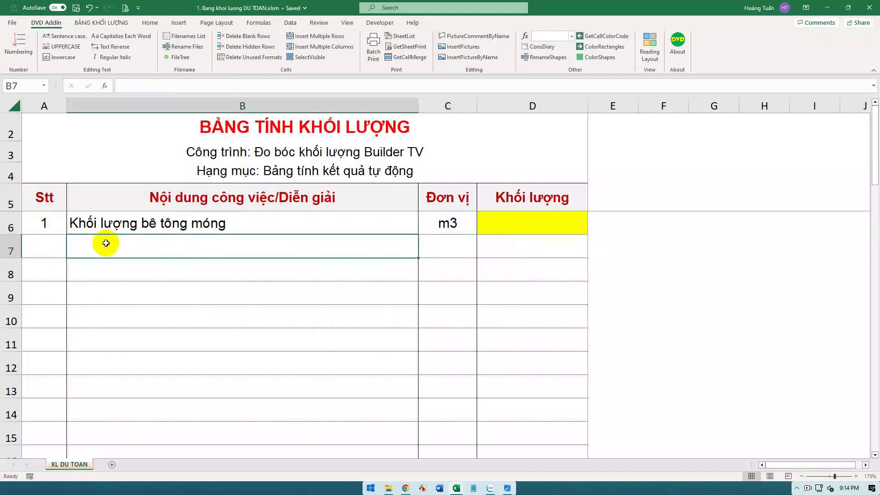
text(Móng )
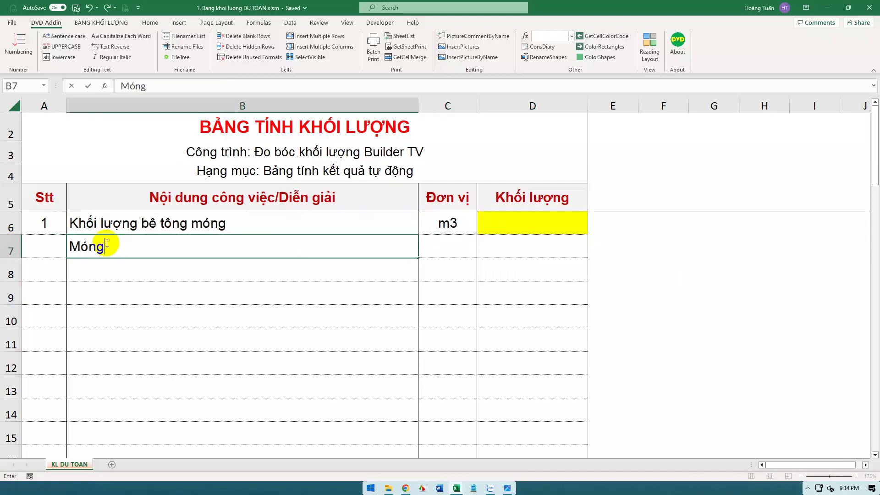
text(M1: )
text(2*3*1)
key(ctrl+Return)
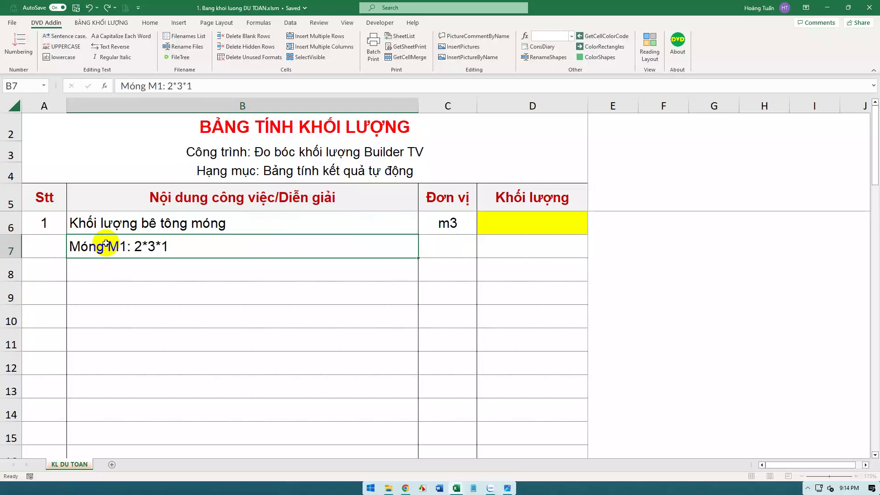
key(Return)
text(Móng )
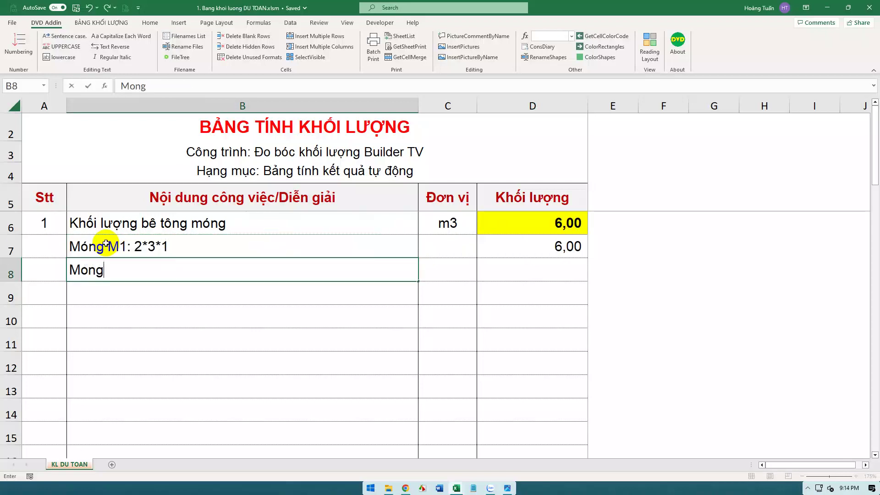
text(M2: )
text(3*4)
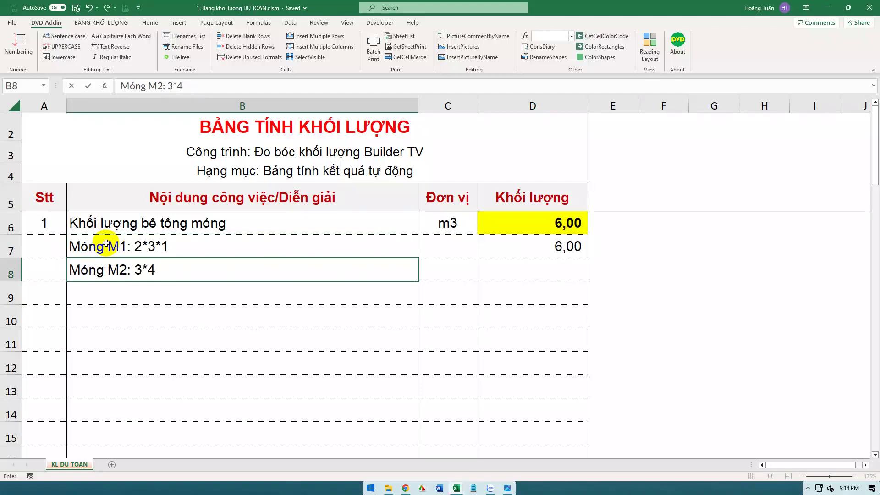
text(*2)
key(Return)
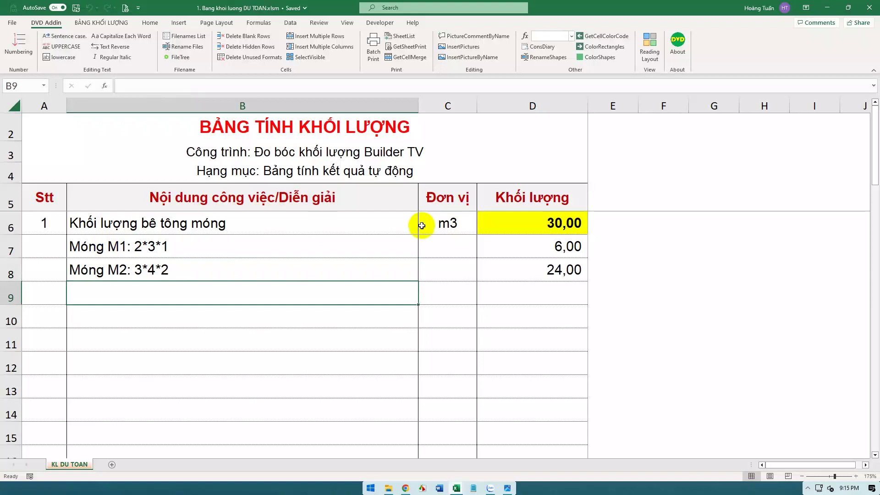
drag(487, 219, 532, 270)
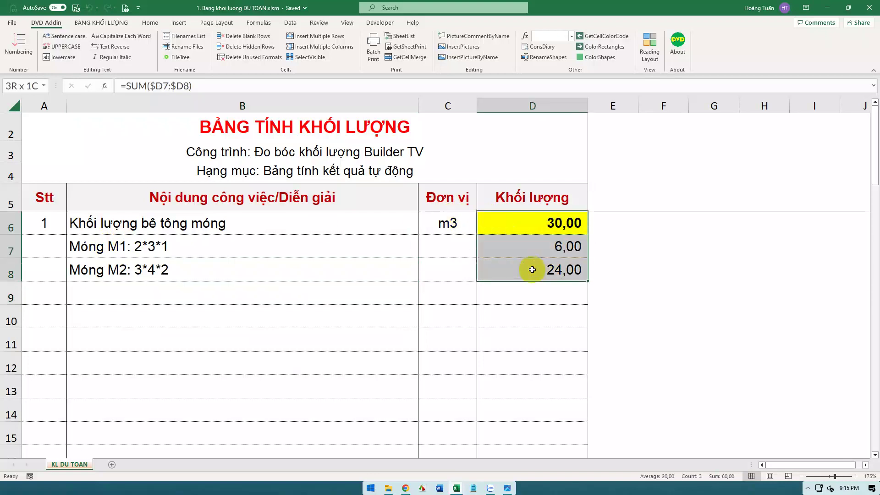
Step: In the THANH QUYET TOAN workbook, change E8's length formula from =15+2*3 to =12+3+4
key(alt+Tab)
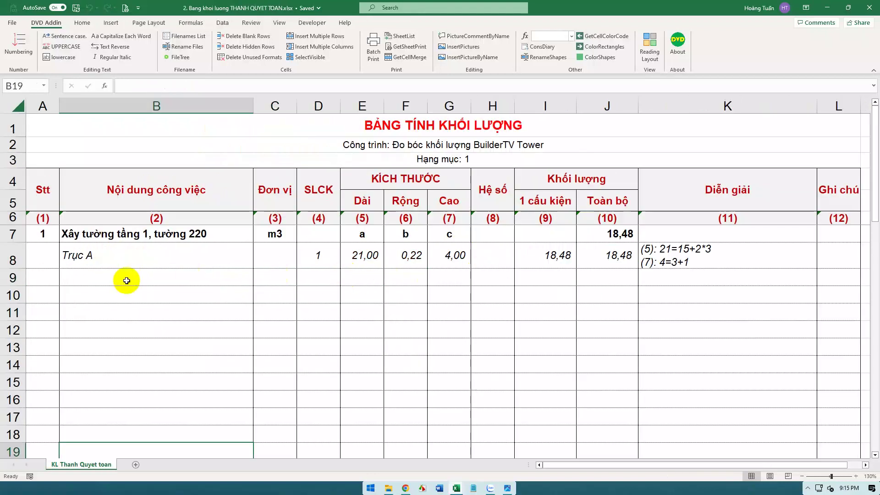
click(187, 253)
click(362, 255)
drag(120, 86, 200, 86)
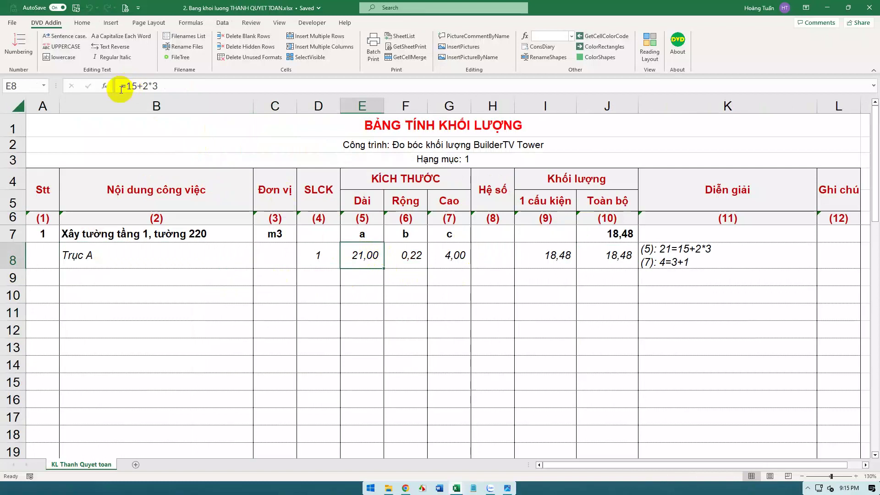
key(Return)
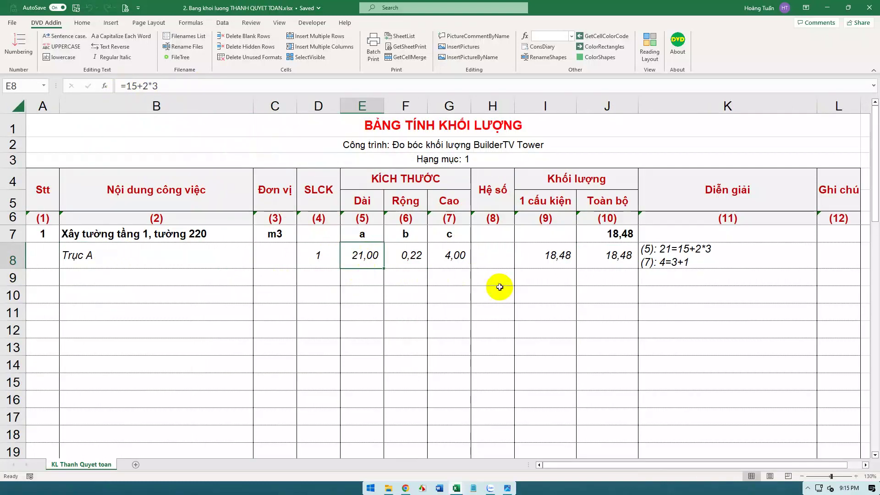
key(ctrl+z)
key(F2)
key(ctrl+Return)
key(BackSpace)
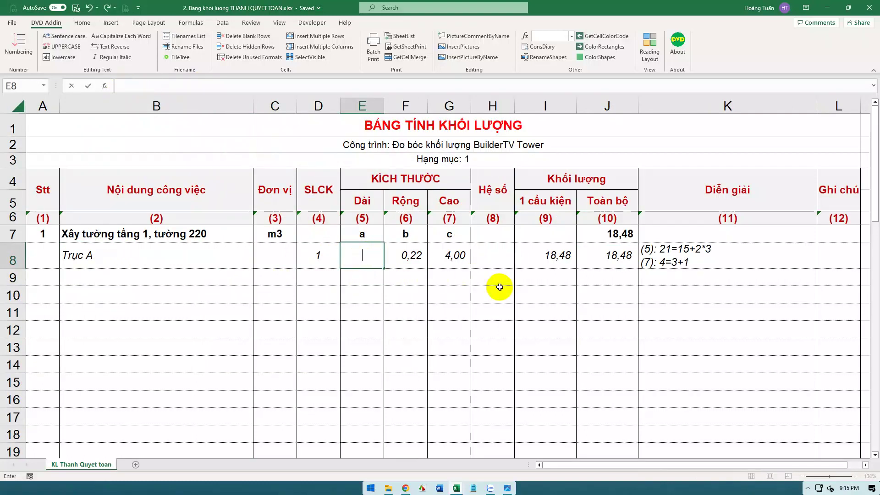
text(=12+)
text(3+4)
key(Return)
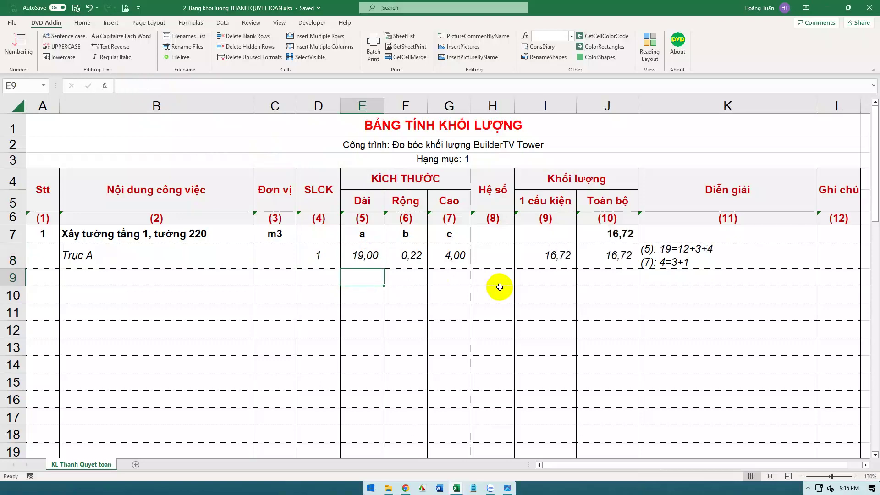
Step: Highlight E8's formula and its updated explanation '(5): 19=12+3+4'
click(367, 255)
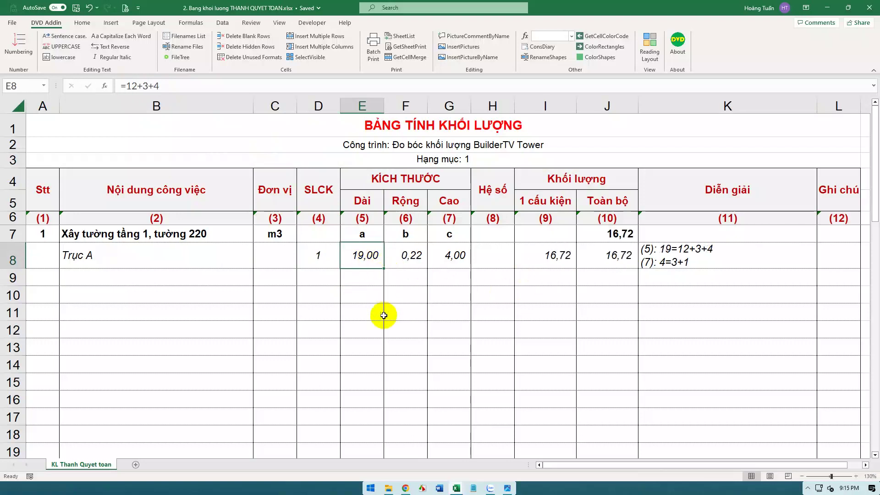
drag(107, 73, 173, 96)
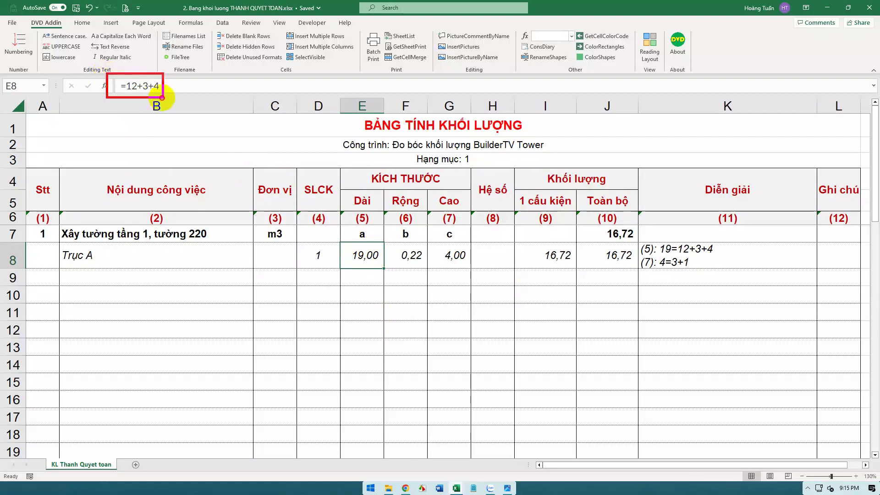
drag(640, 240, 734, 257)
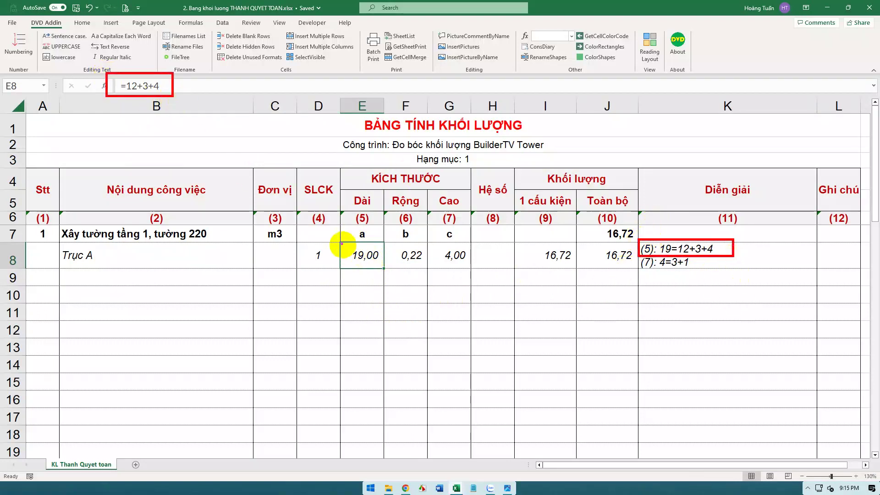
drag(339, 240, 386, 265)
key(Escape)
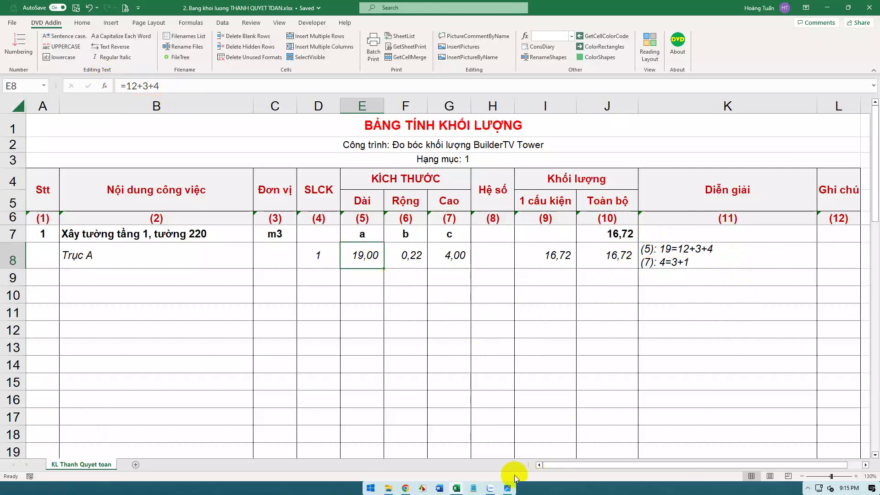
click(514, 456)
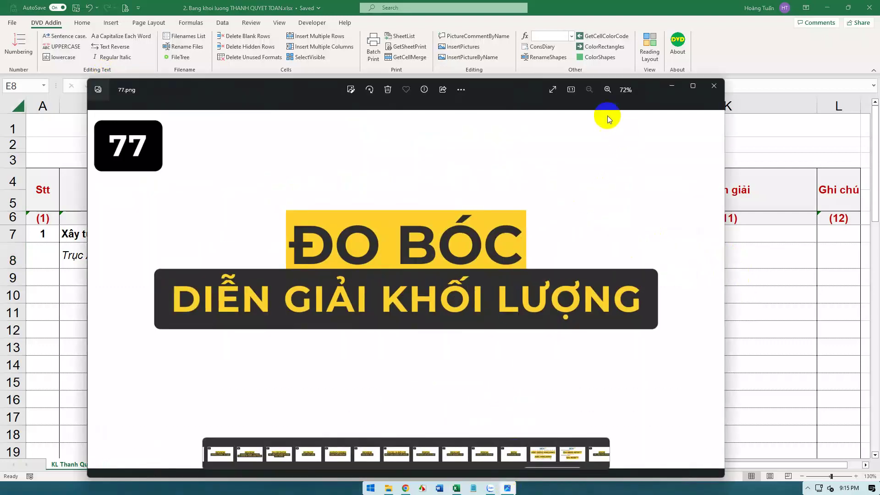
click(550, 90)
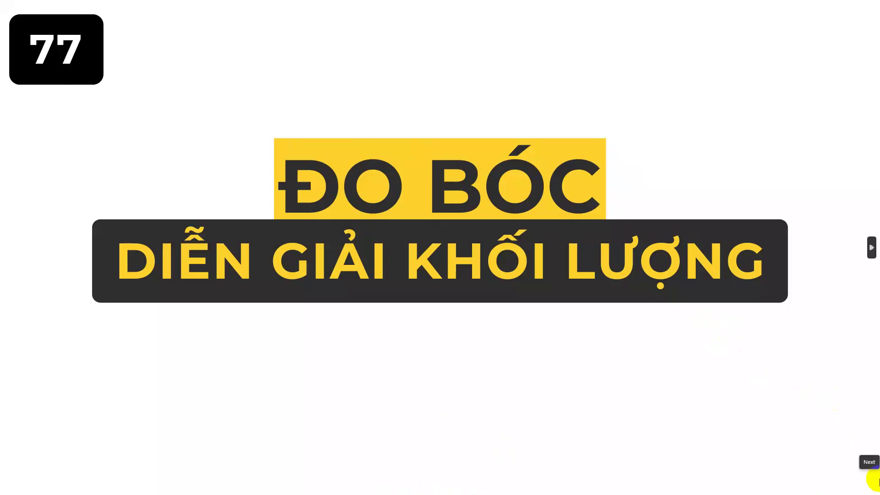
mouse_move(849, 403)
key(Right)
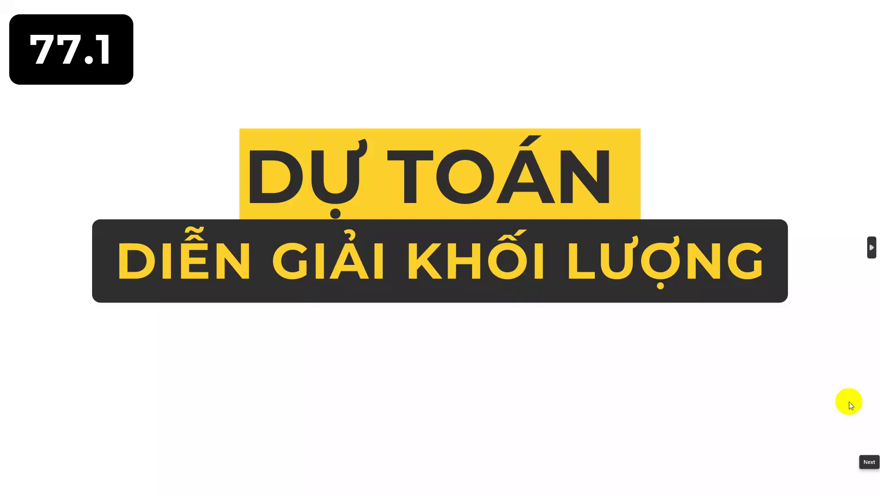
key(Right)
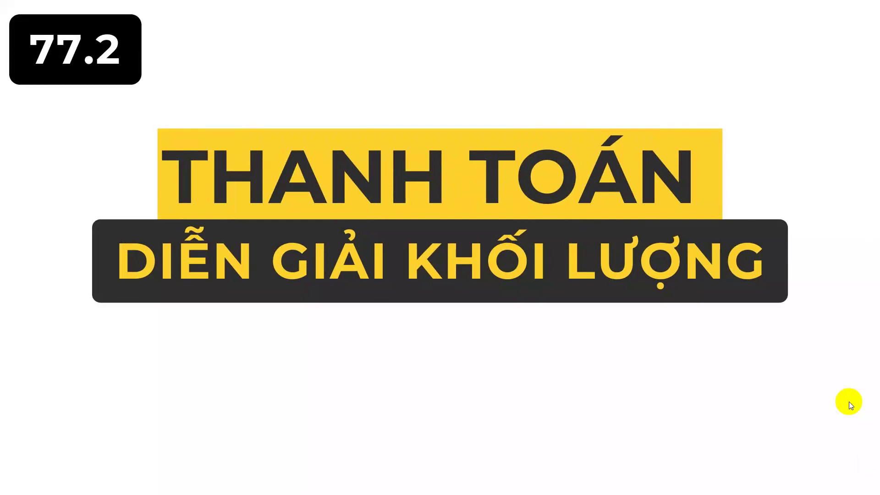
key(Left)
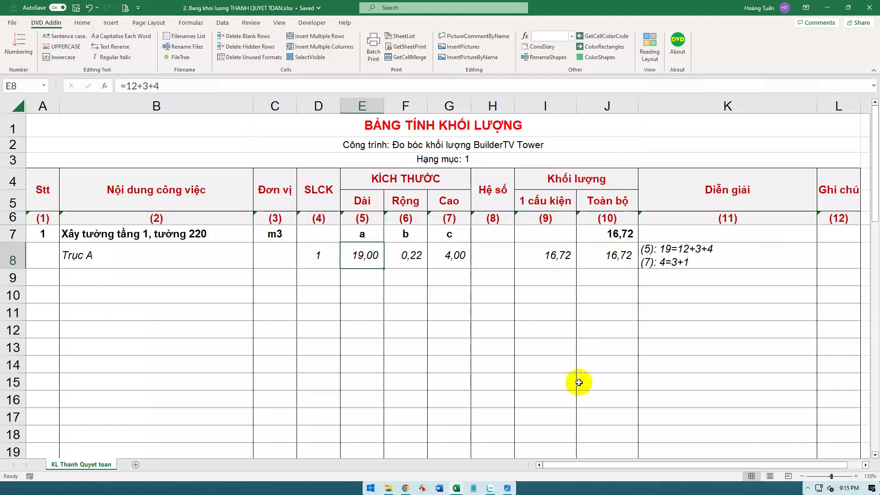
Step: Back on the DU TOAN sheet, add item 2 'Ván khuôn móng' with unit m2 in row 9
click(303, 363)
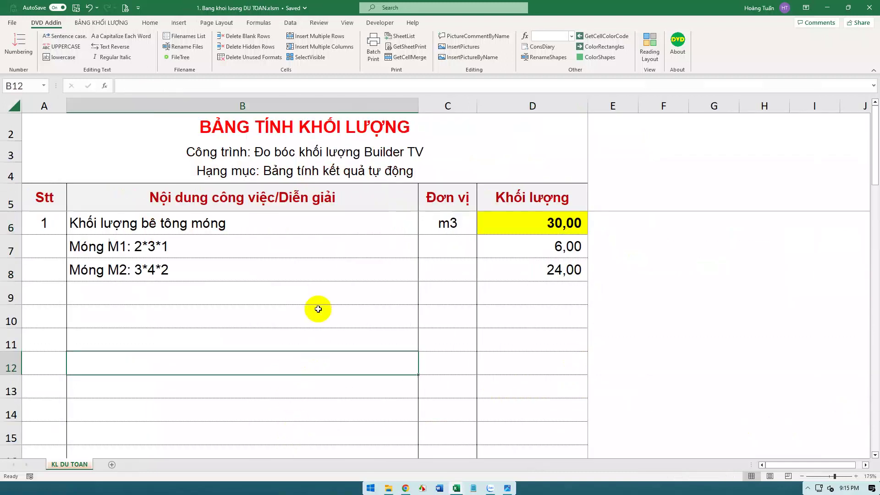
click(289, 269)
drag(283, 255, 273, 433)
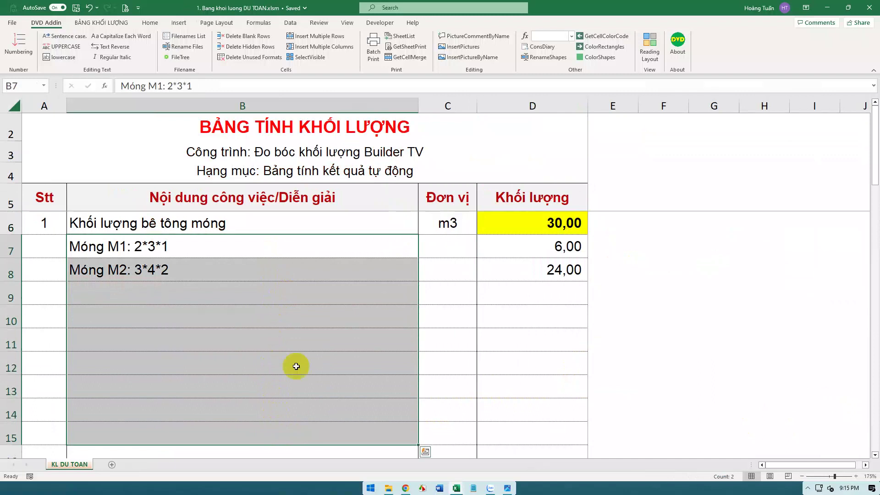
click(295, 293)
click(53, 291)
text(2)
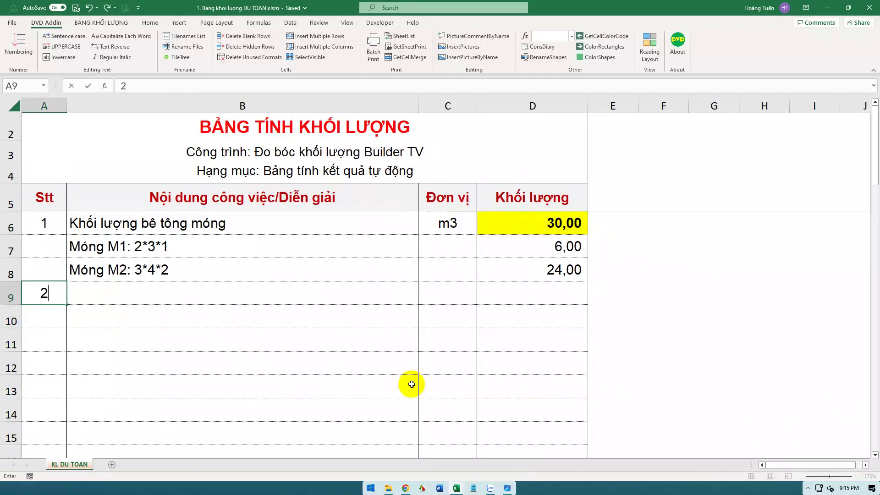
key(Tab)
text(Van)
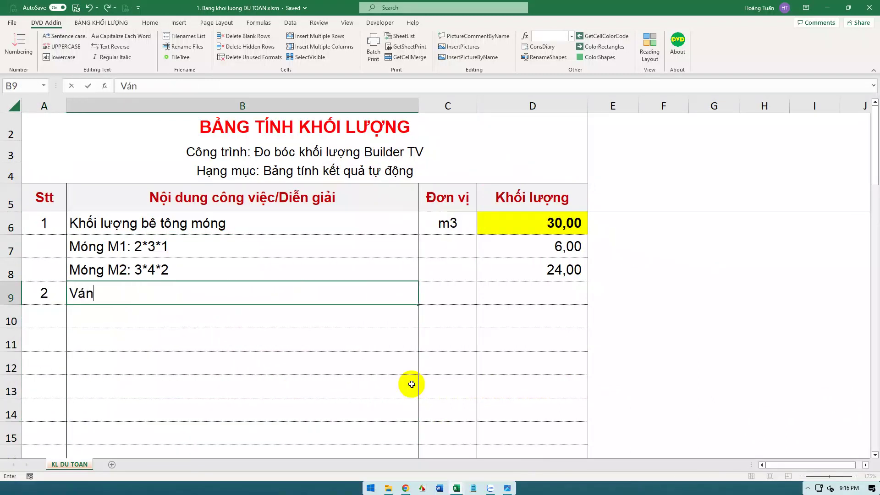
text( khuôn mo)
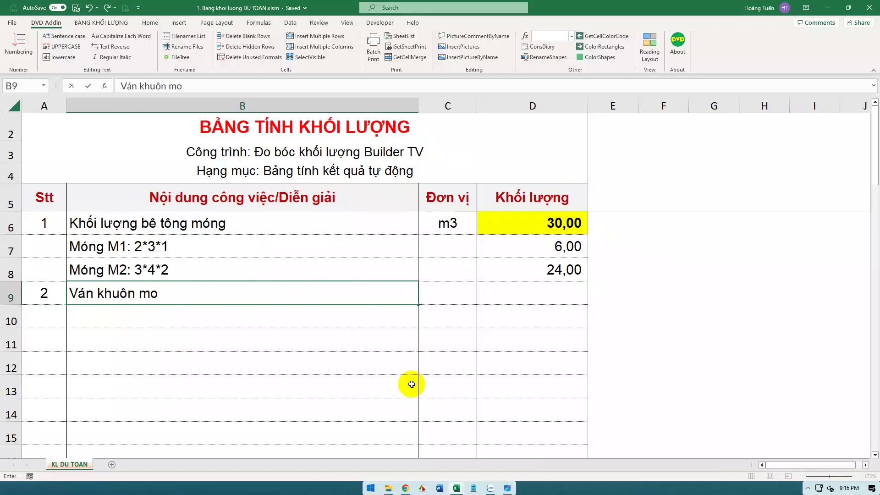
key(BackSpace)
text(óng)
key(Tab)
text(m2)
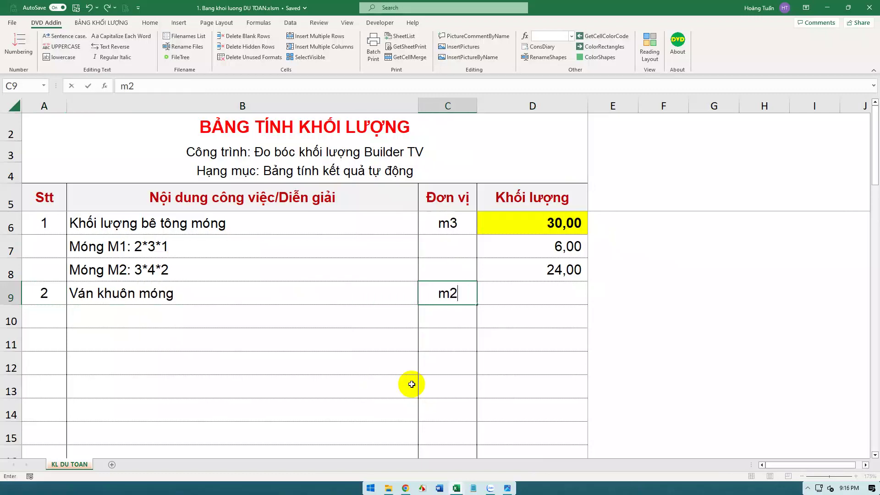
key(Return)
Step: Enter formwork lines 'Móng M1: 15*0,2' and 'Móng M2: 17*(0,3+0,1)'
key(Tab)
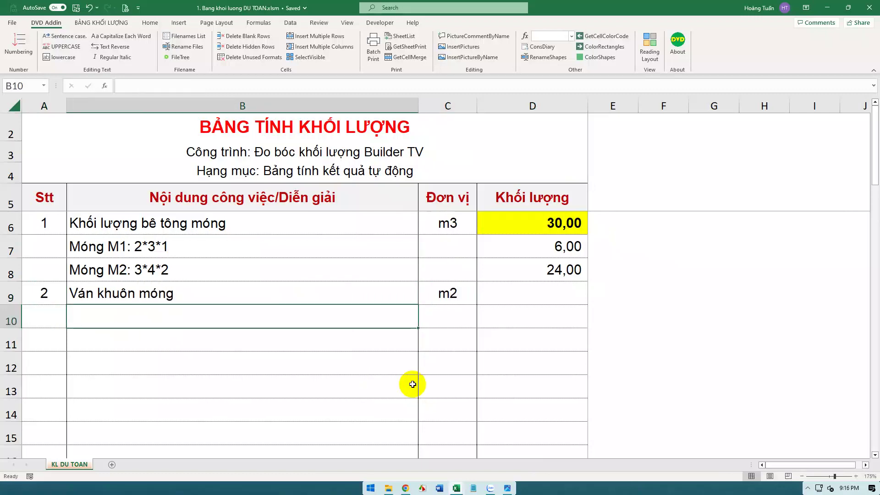
text(Mong )
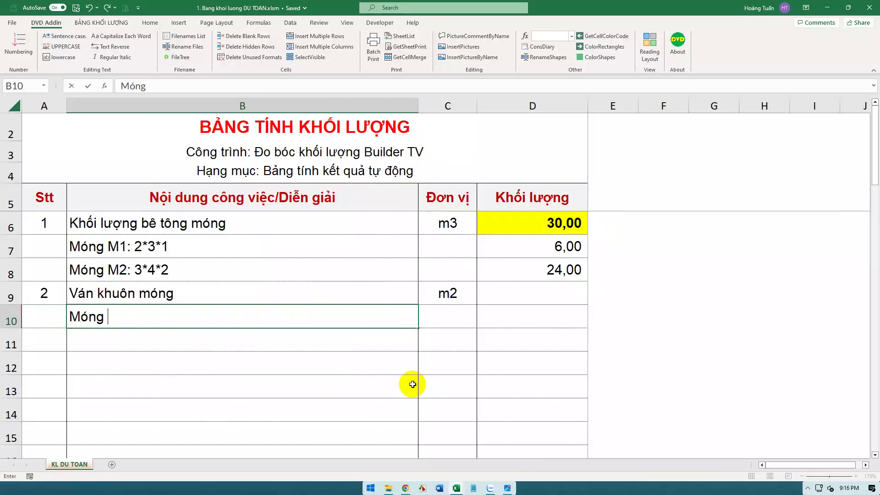
text(M1: )
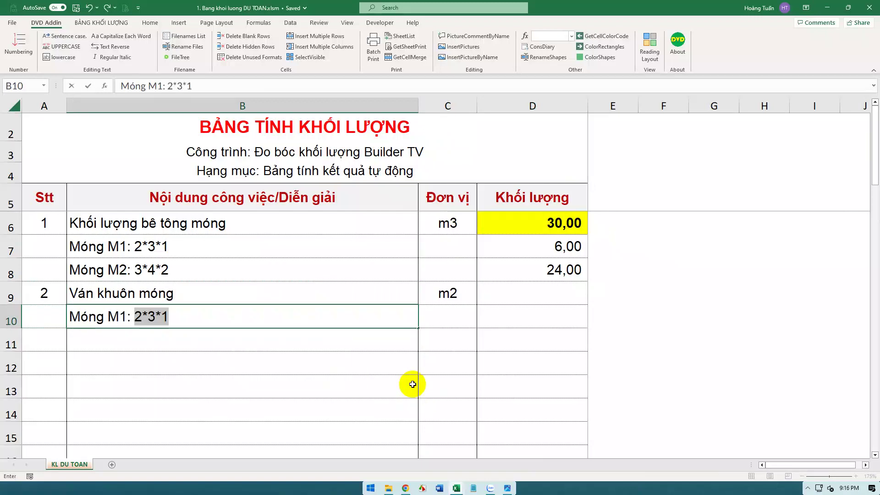
text(15*0,)
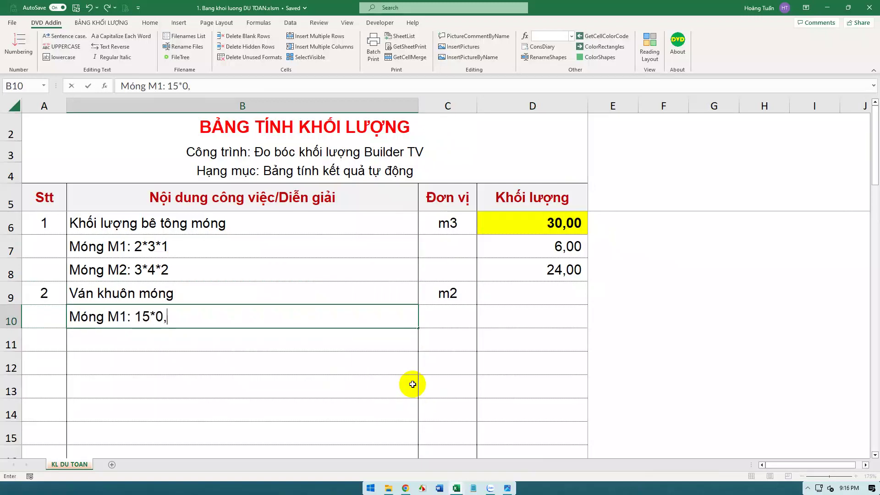
text(2)
key(Return)
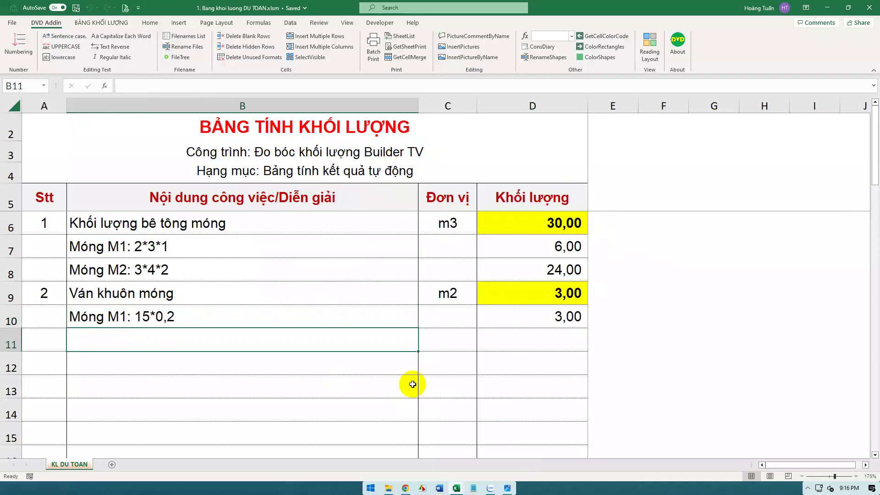
text(Móng M)
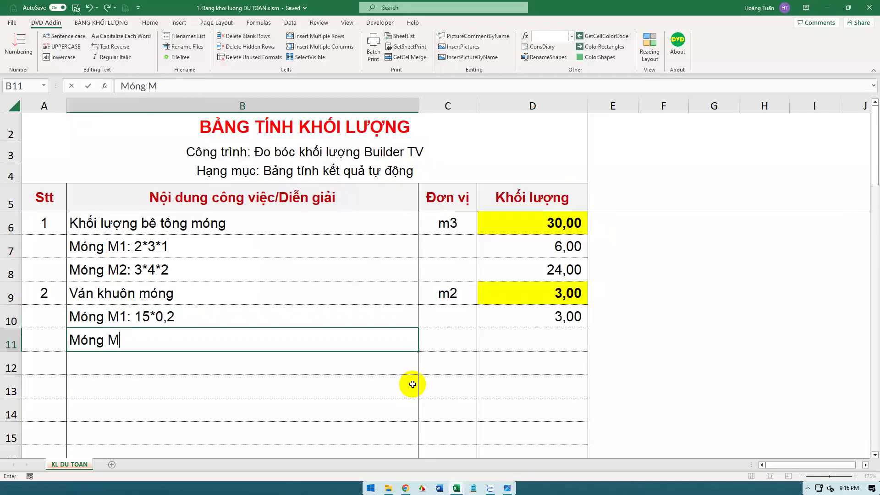
text(ong M2: )
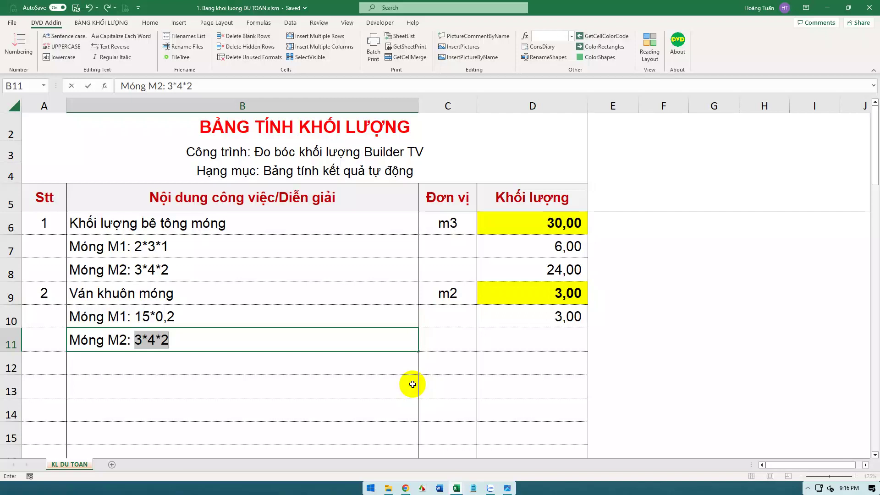
text(17)
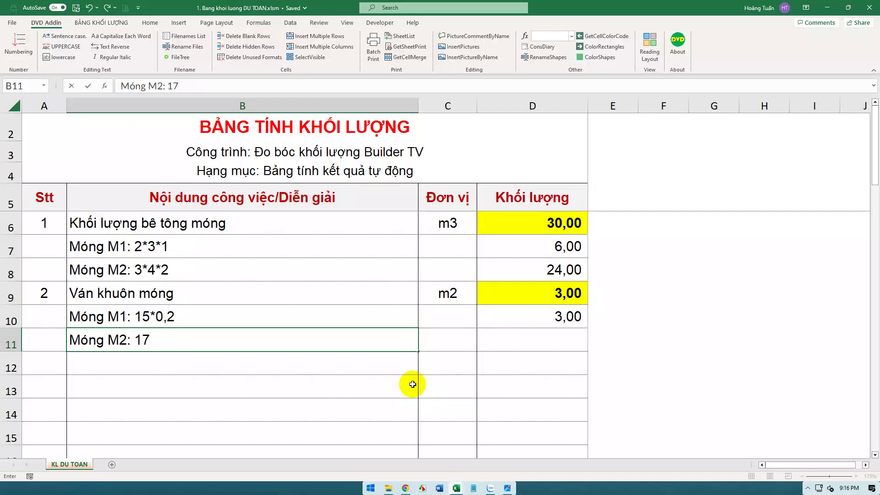
text(*0,3)
text(+0,1)
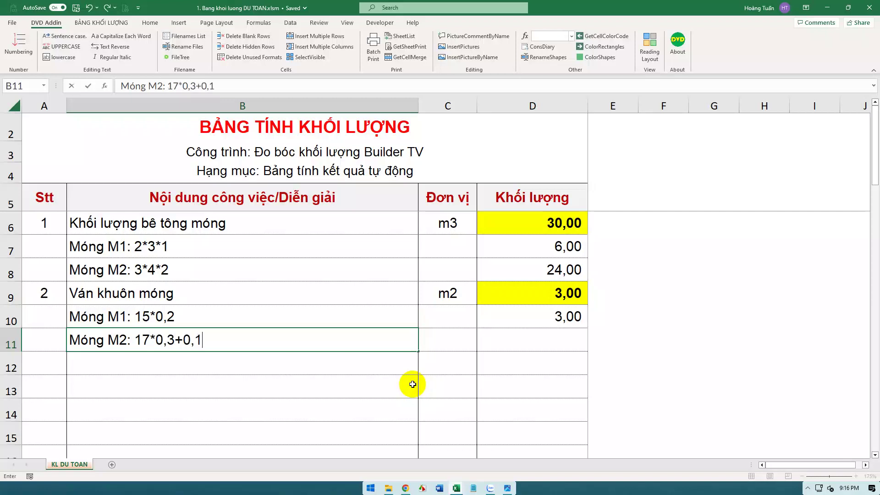
text())
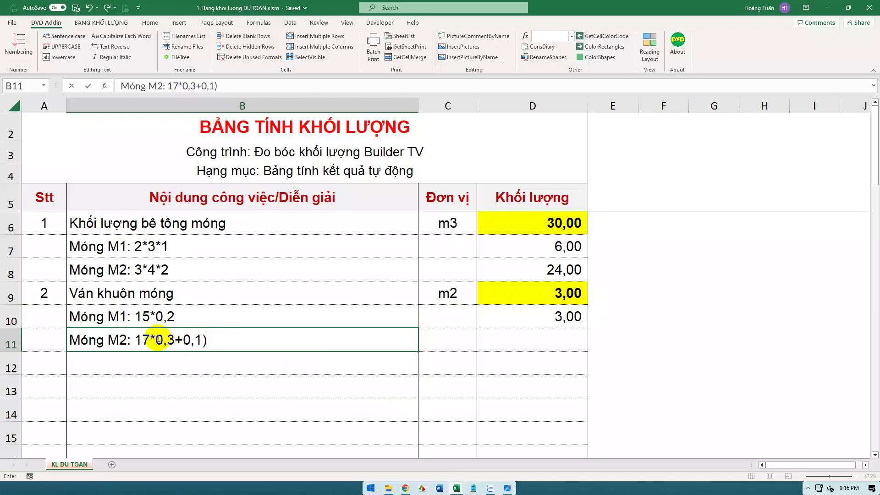
click(157, 340)
text(()
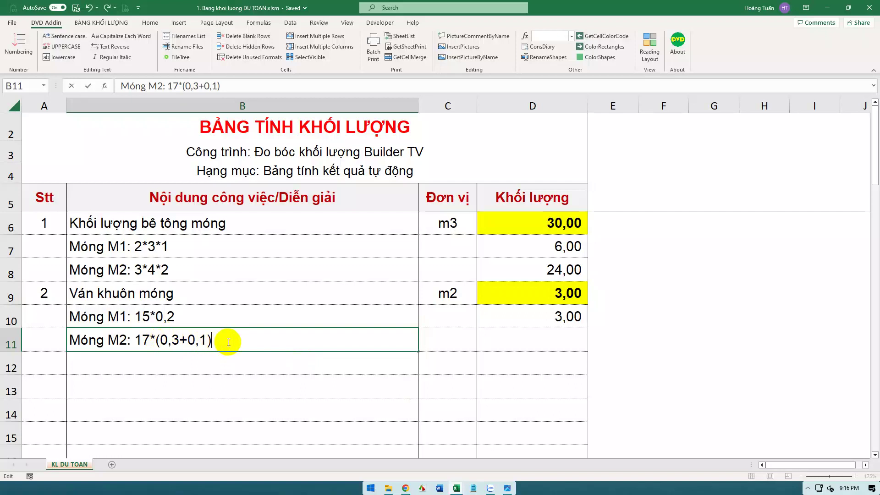
key(Return)
Step: Check the SUM formulas behind the formwork total 9,80 and the concrete total
click(534, 337)
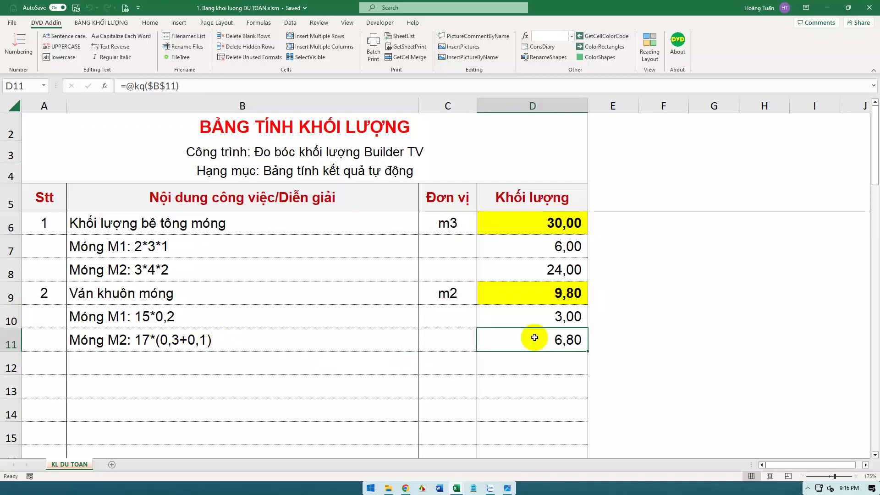
click(252, 360)
click(531, 288)
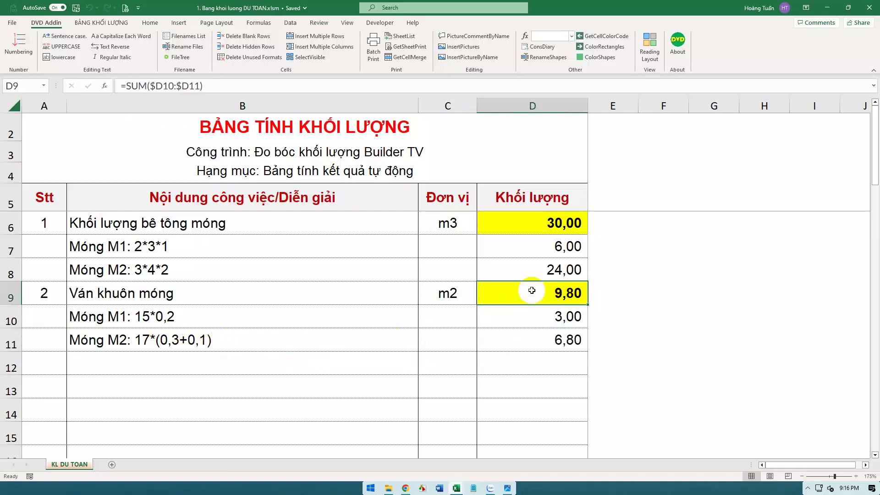
key(F2)
key(Escape)
double_click(570, 225)
key(Escape)
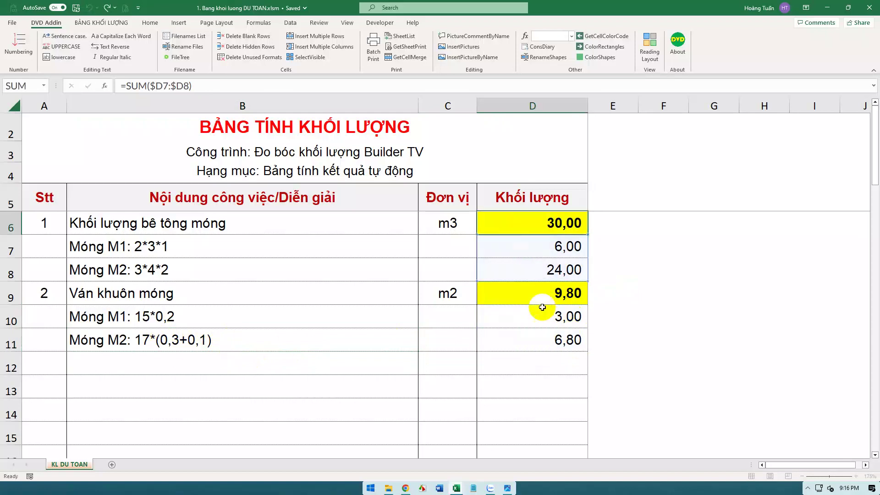
click(540, 298)
double_click(540, 298)
key(Escape)
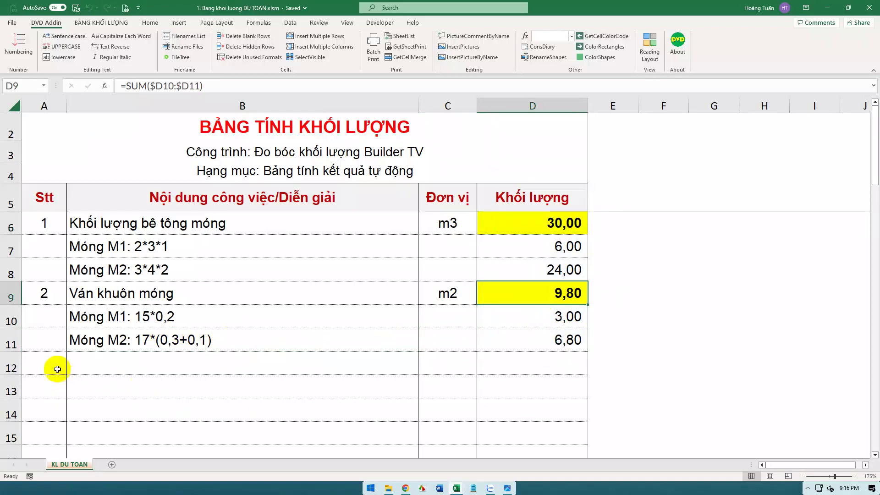
click(55, 367)
Step: Enter 3, 'Xây tường móng' and m3 across A12:C12
scroll(217, 393, down, 2)
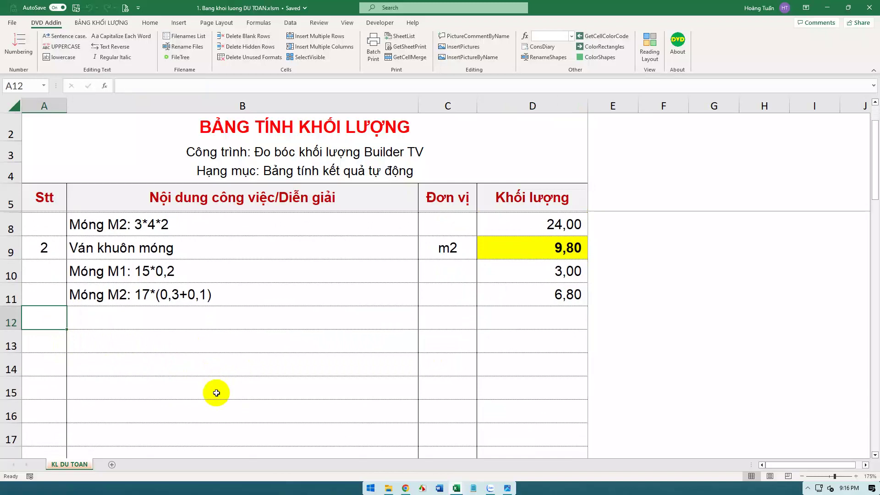
text(3)
key(Tab)
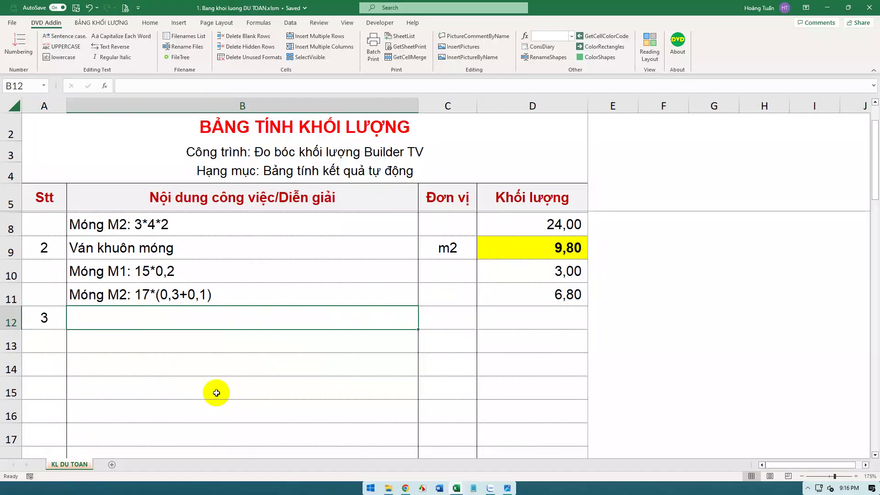
text(Xây )
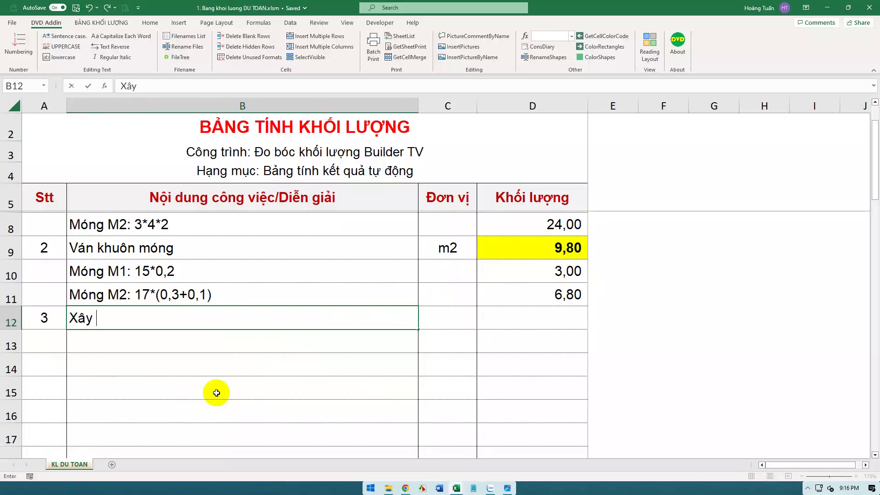
text(tường )
text(mon)
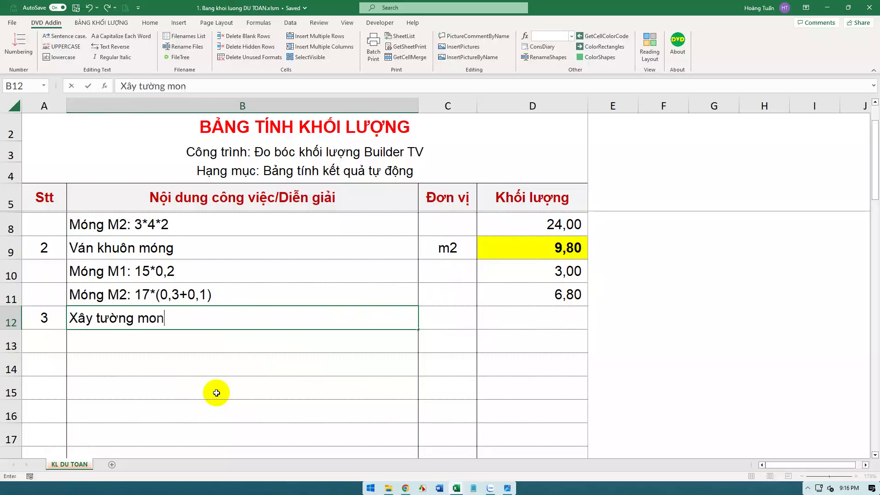
key(BackSpace)
key(BackSpace)
text(óng)
key(Tab)
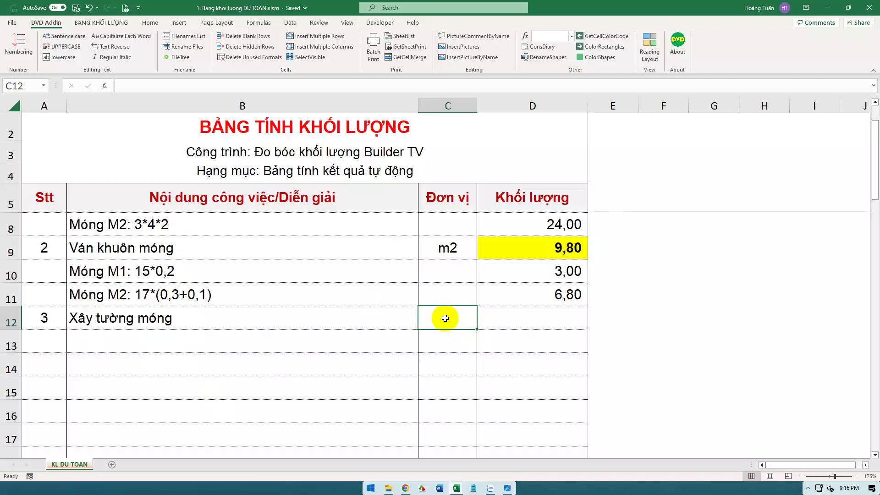
text(m3)
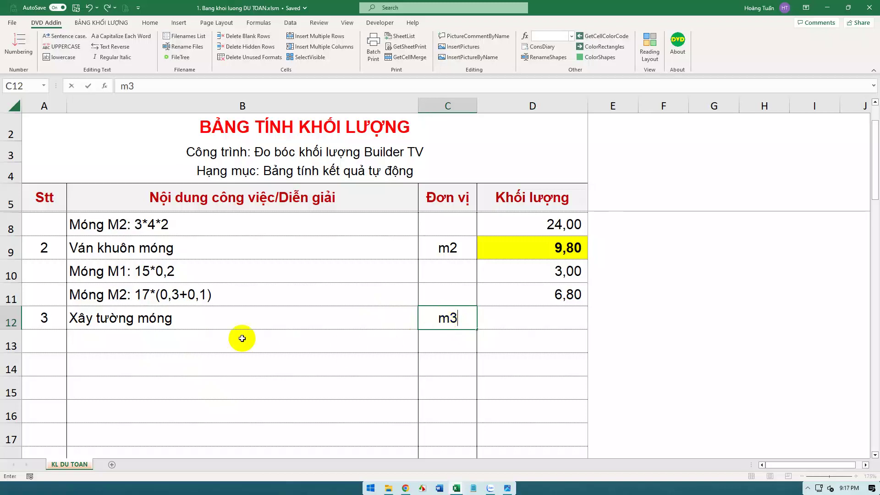
click(217, 337)
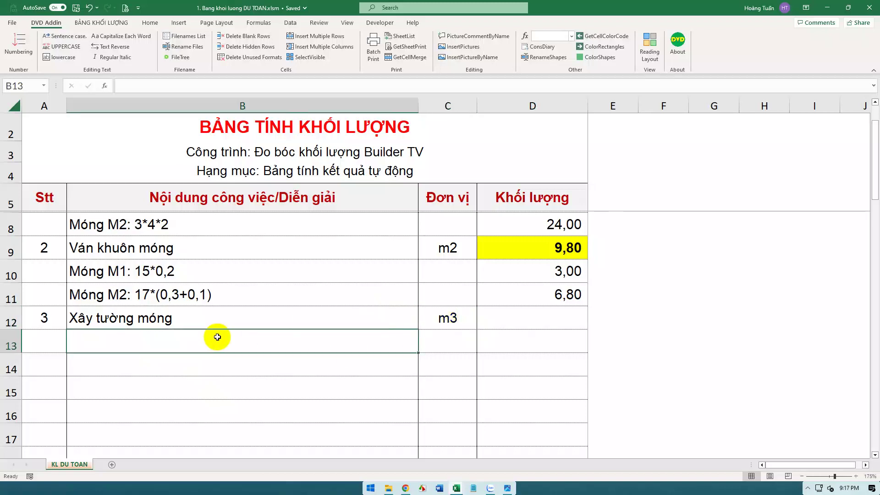
Step: Enter the Trục 1 wall line (15+2)*2*0,22, giving 7,48
text(Truc)
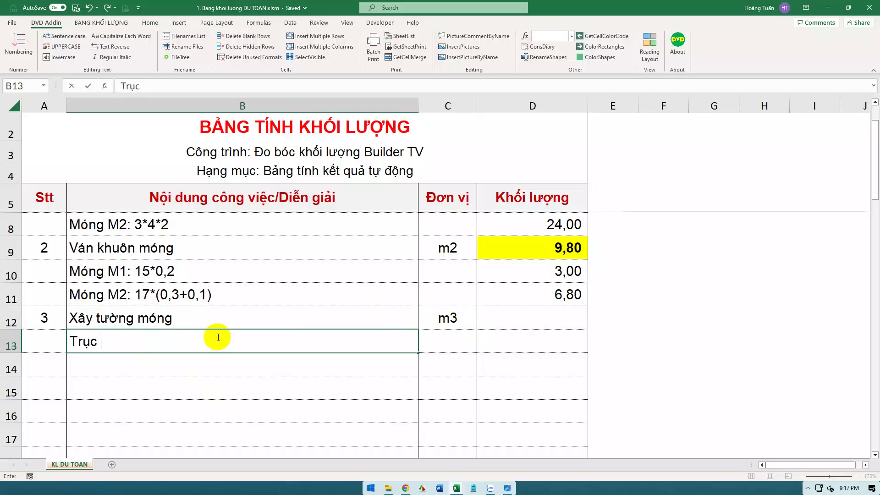
text(1:)
text(15)
text(+2))
click(118, 341)
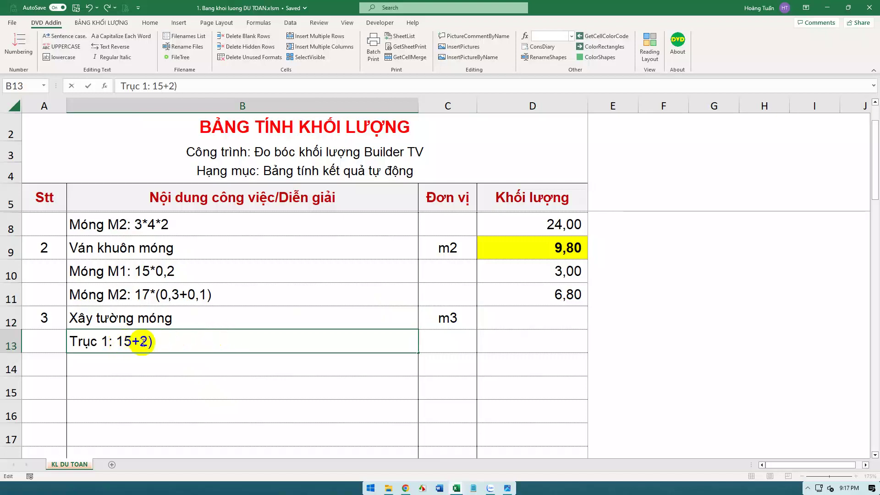
text(()
click(199, 341)
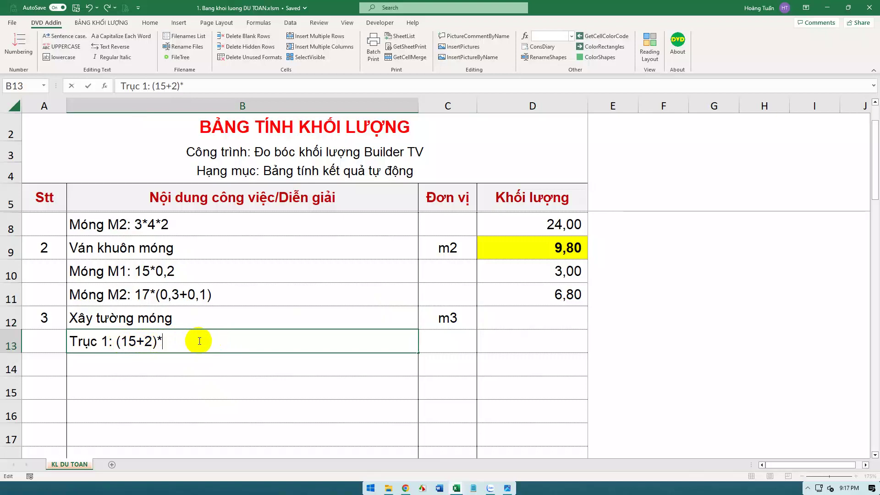
text(2*0,22)
key(Return)
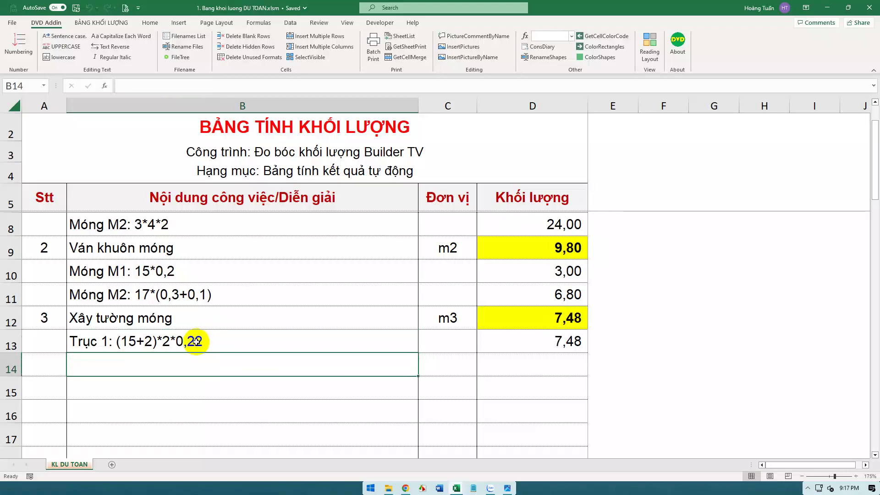
Step: Copy the line down and edit it into Trục 2: (19+5)*1*0,22, giving 5,28
key(ctrl+d)
double_click(106, 365)
double_click(105, 365)
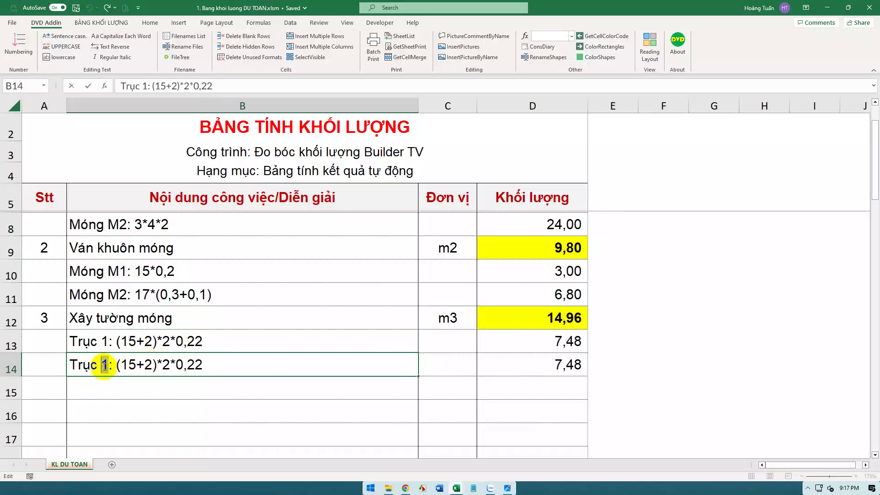
text(2)
drag(128, 367, 137, 367)
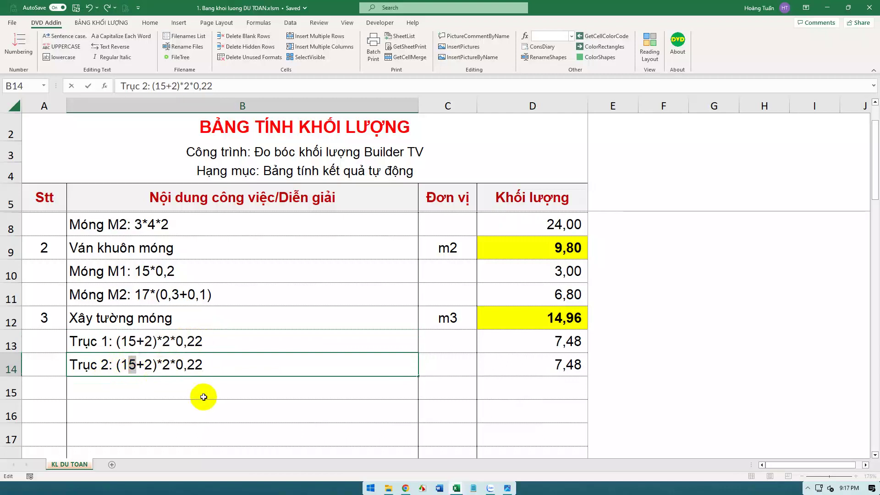
text(9)
key(shift+Right)
text(5)
key(Right)
key(shift+Right)
text(1)
key(Return)
Step: Copy down again and edit it into Trục 3: (11+9)*1,5*0,22, giving 6,60
double_click(536, 325)
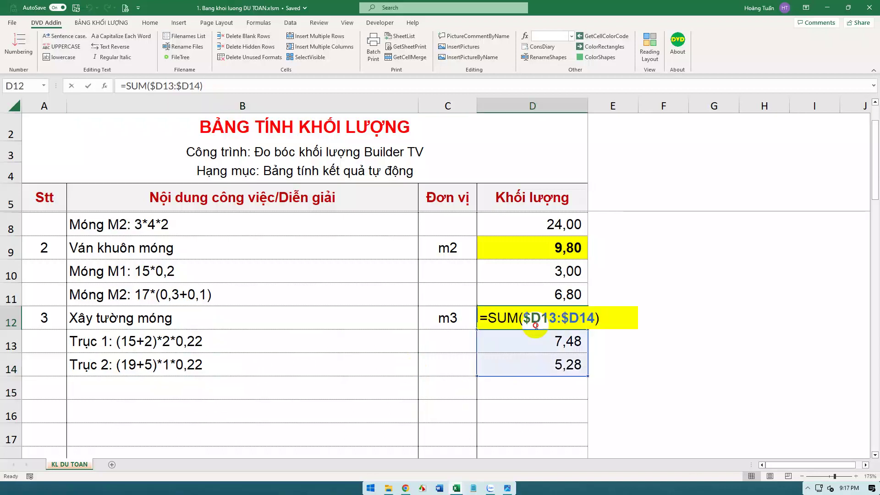
key(Escape)
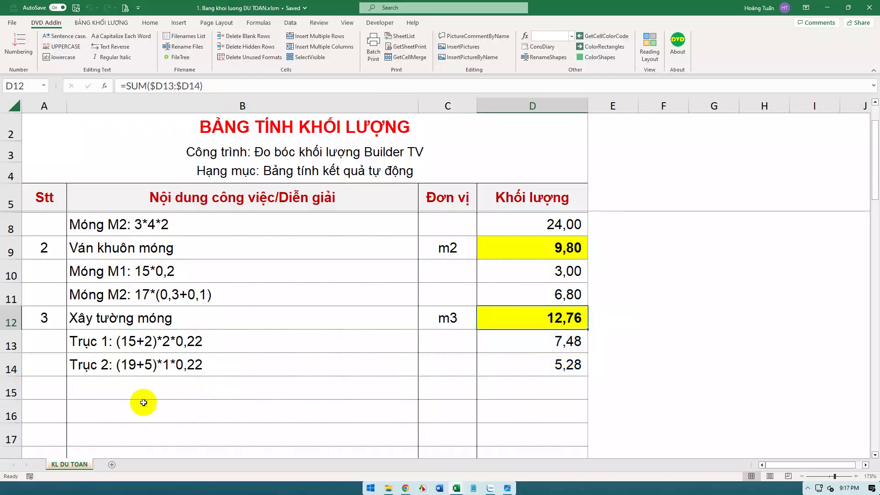
click(134, 390)
key(ctrl+d)
double_click(105, 388)
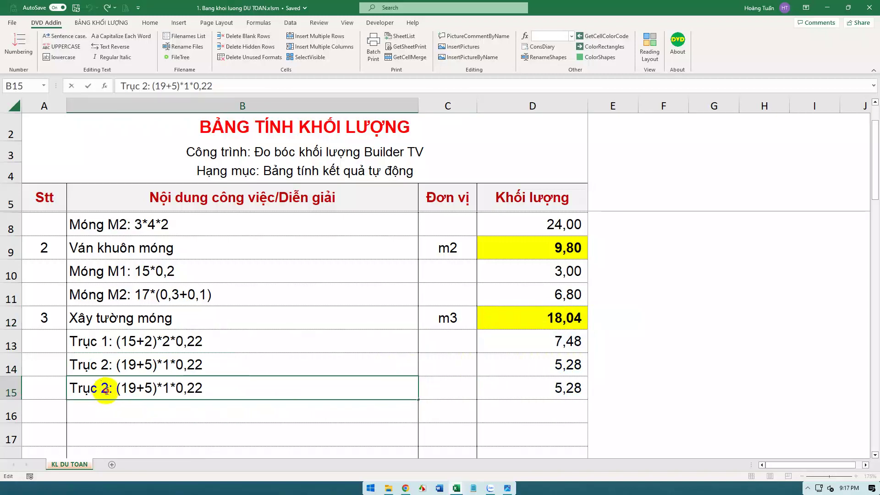
text(3)
drag(120, 389, 152, 389)
text(1)
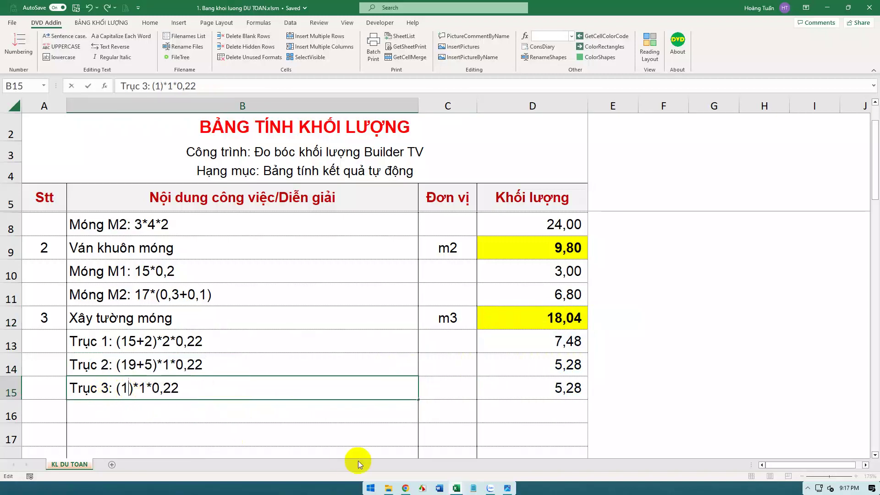
text(1+9)
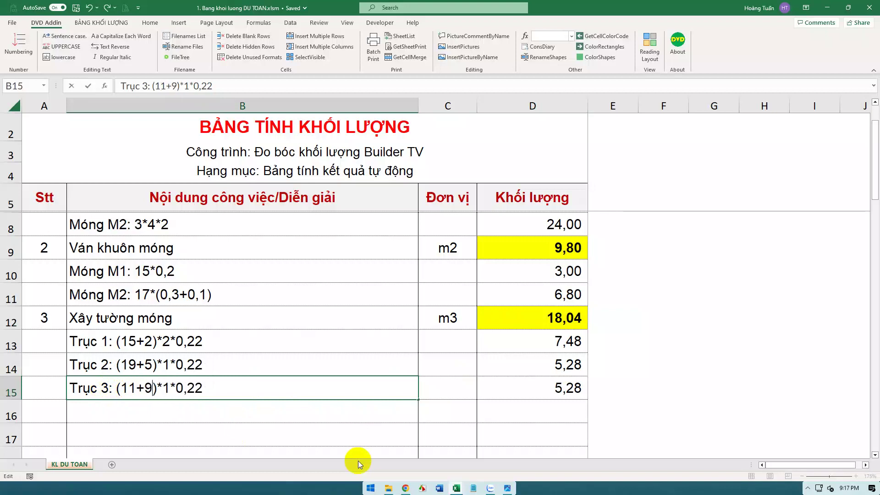
key(Right)
key(Right)
key(Right)
text(,5)
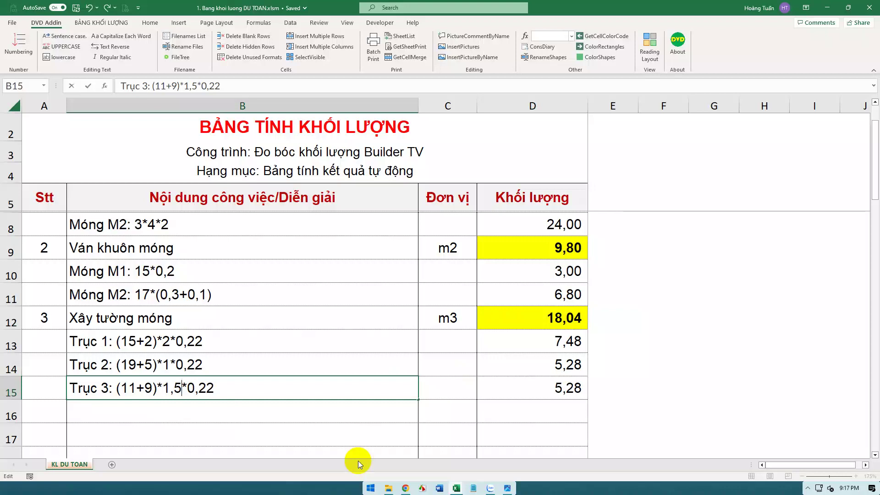
key(Return)
Step: Confirm D12's =SUM($D13:$D15) totals 19,36
click(532, 319)
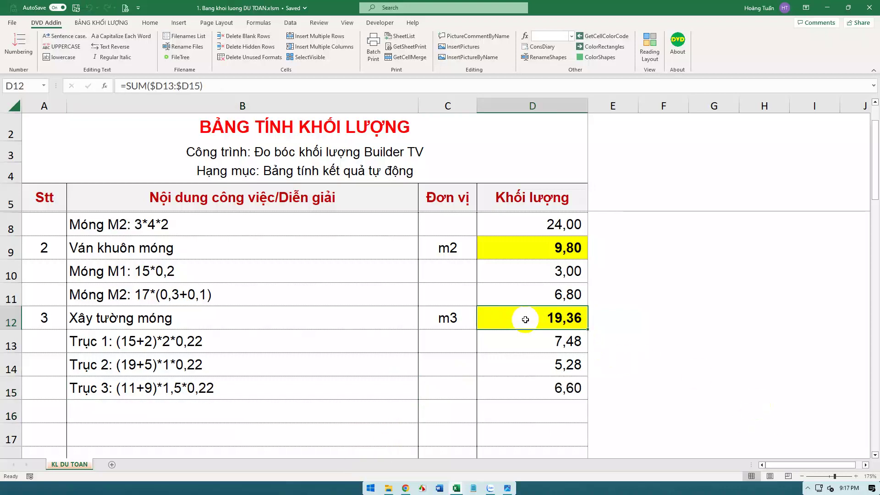
double_click(532, 320)
key(Escape)
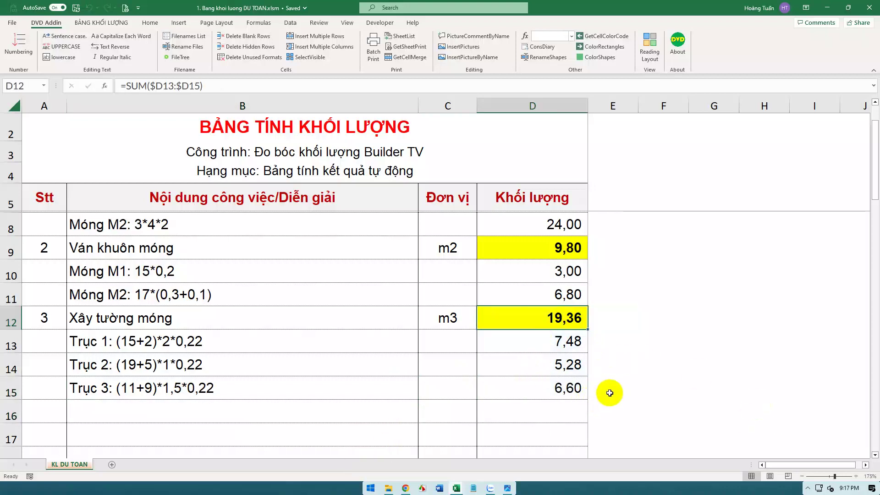
click(613, 390)
Step: Test =(11+9)*1,5*0,22 in E15, confirming 6,6 matches D15, then clear it
text(=)
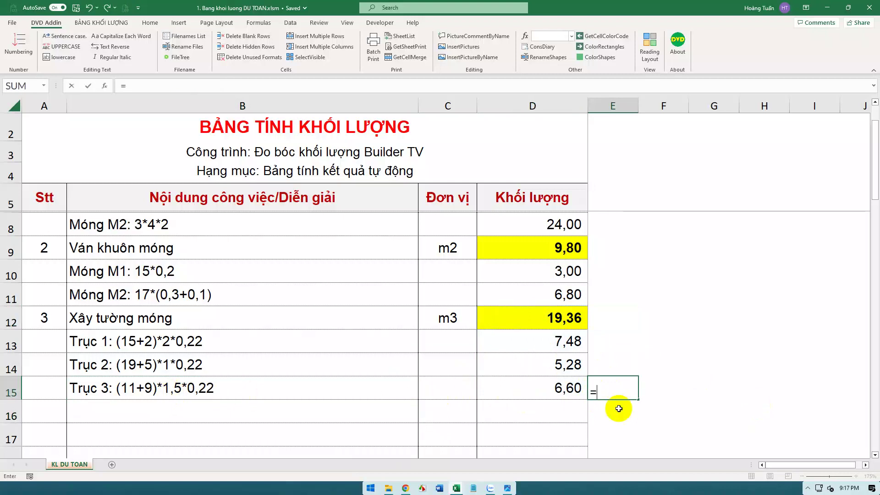
text(()
text(11+9)*1,5*0,22)
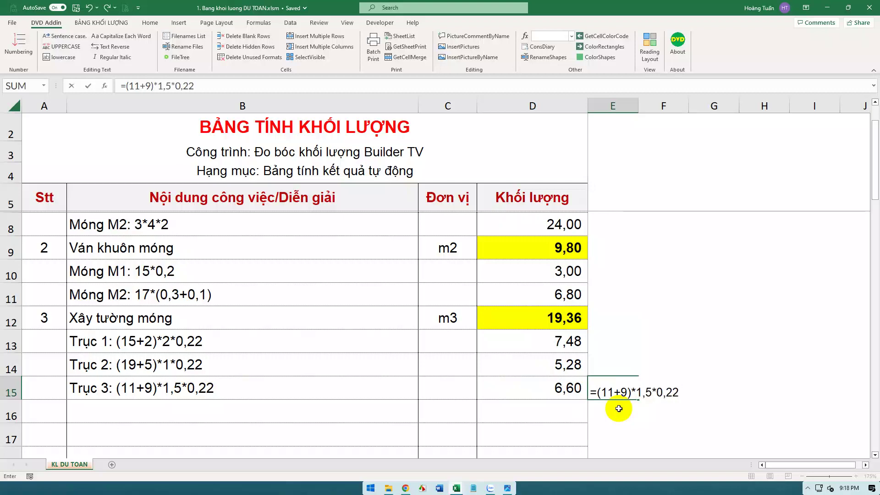
key(Return)
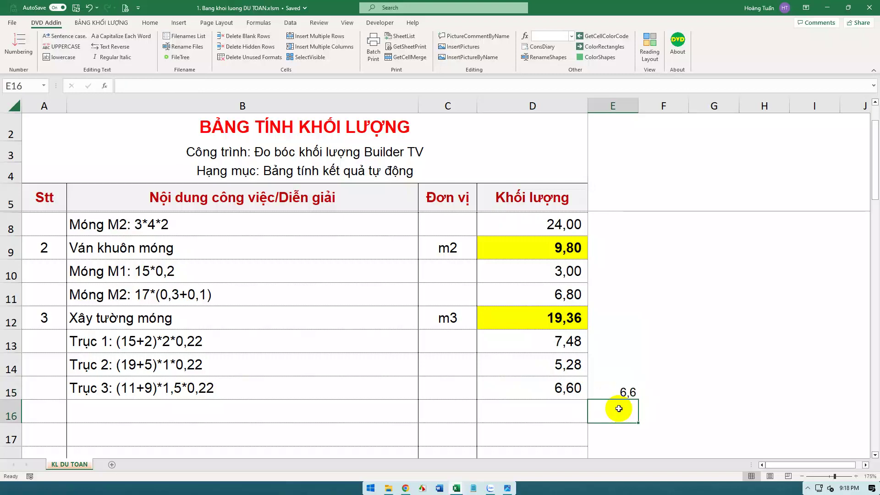
key(Up)
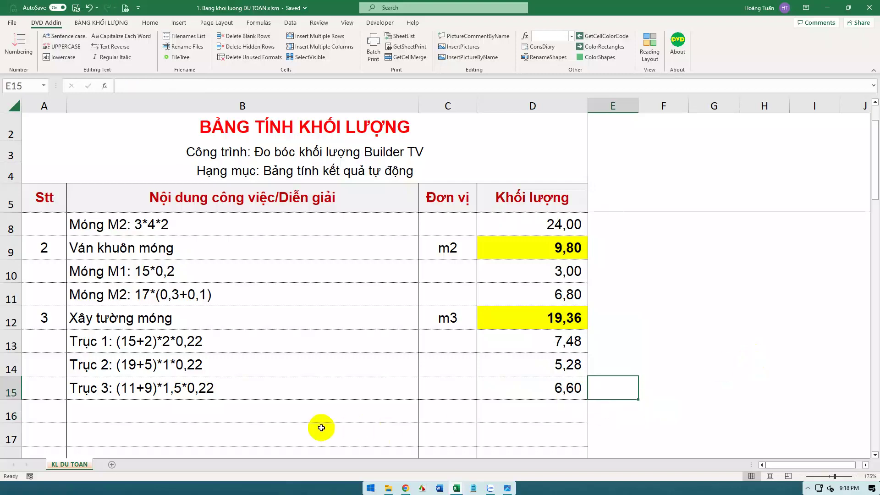
click(256, 415)
Step: Unhide the HDSD sheet to display the HƯỚNG DẪN SỬ DỤNG instructions
scroll(257, 407, down, 1)
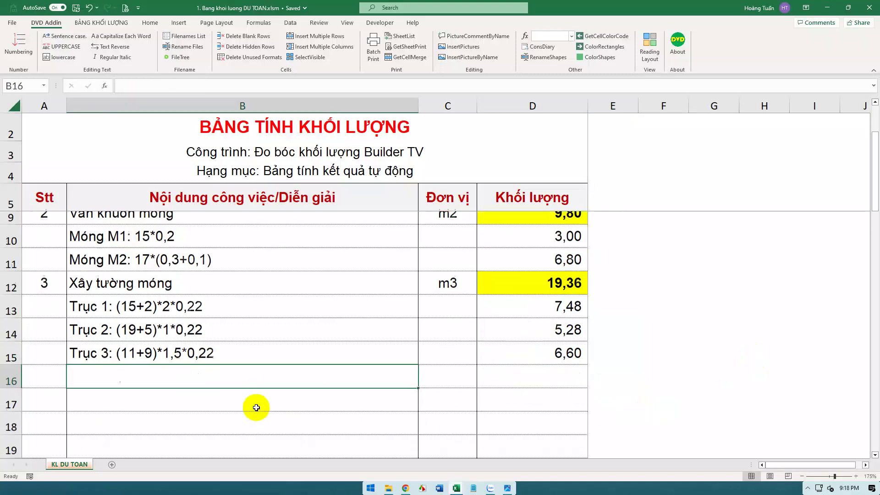
right_click(82, 464)
click(112, 443)
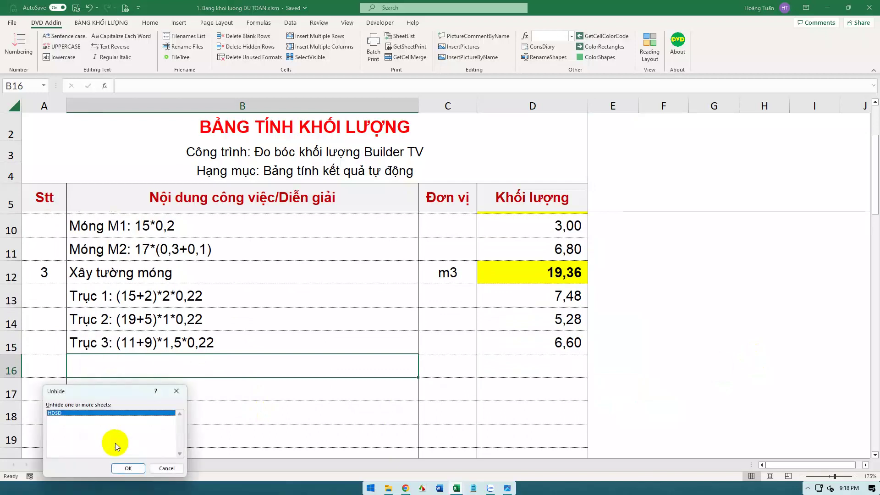
click(122, 467)
click(261, 414)
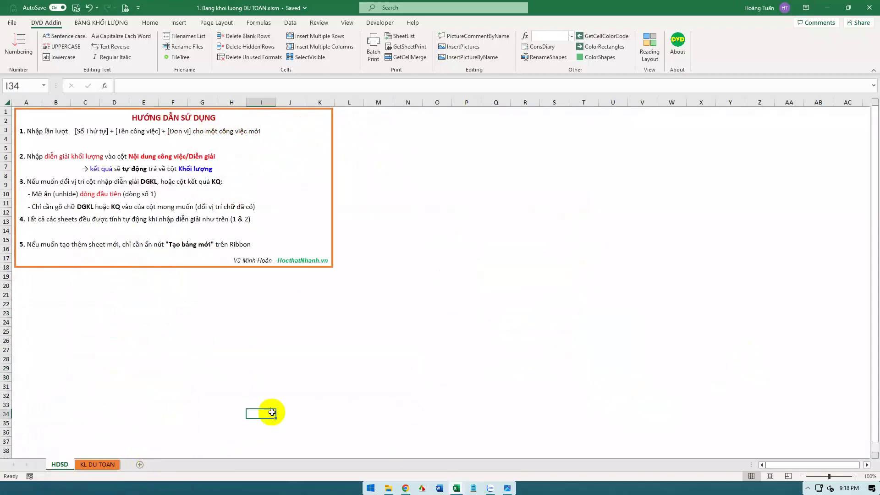
scroll(90, 156, up, 3)
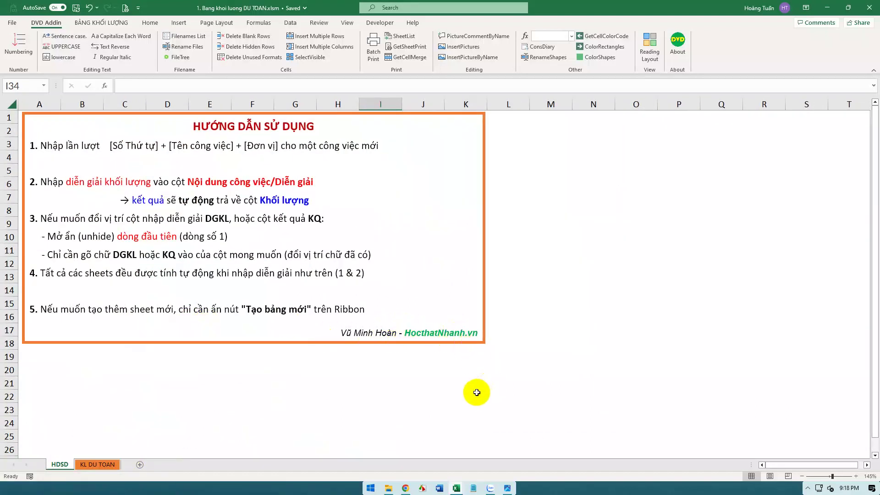
mouse_move(328, 322)
mouse_down()
mouse_move(495, 351)
mouse_move(486, 344)
mouse_up()
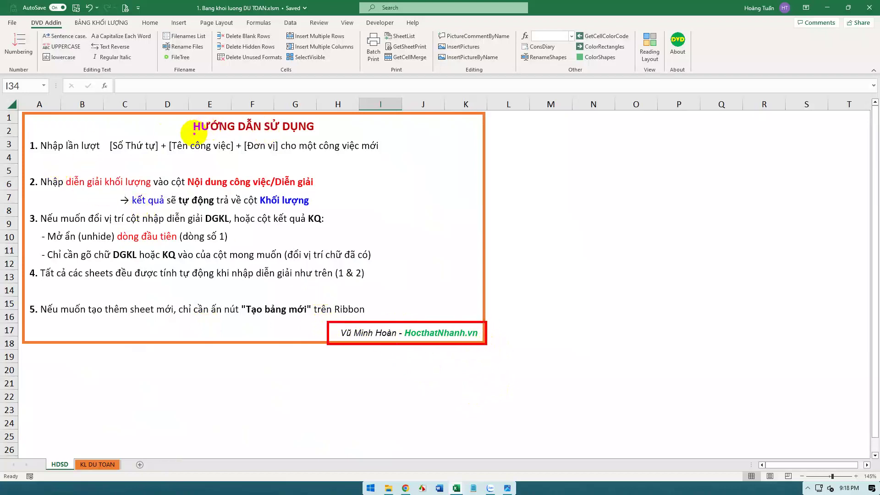
drag(189, 134, 317, 133)
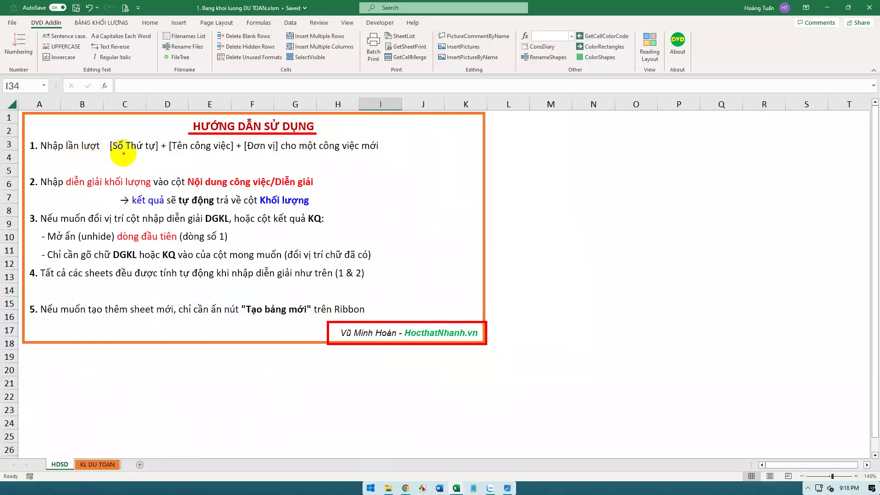
drag(117, 153, 270, 153)
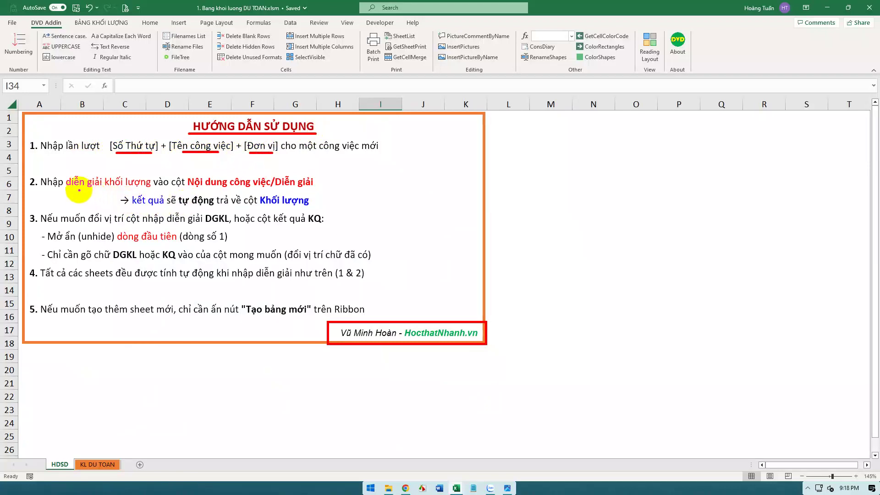
drag(78, 187, 123, 188)
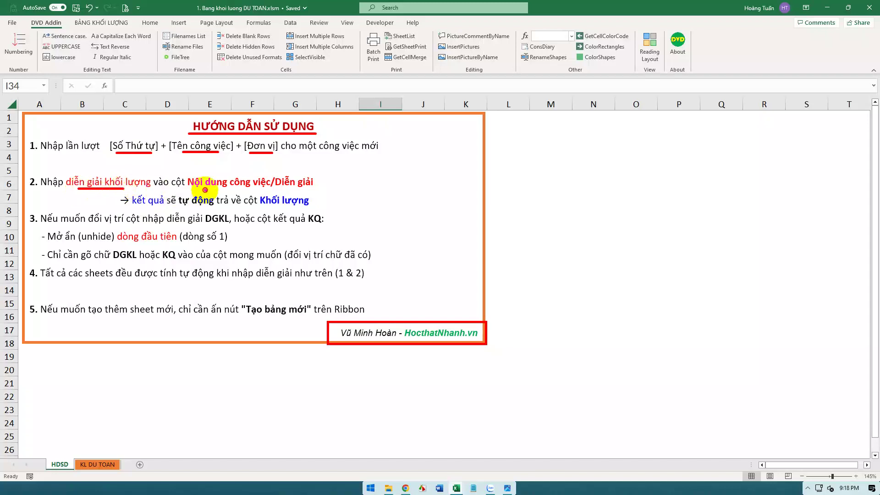
drag(204, 189, 257, 190)
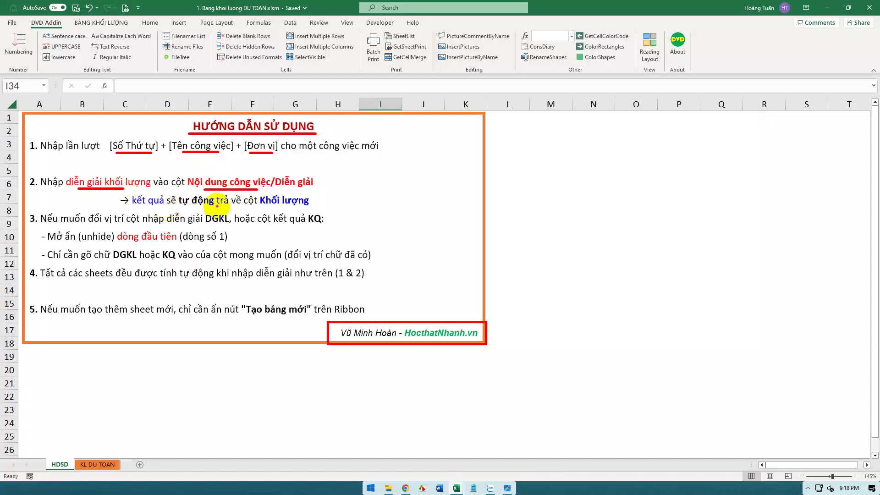
drag(270, 207, 302, 207)
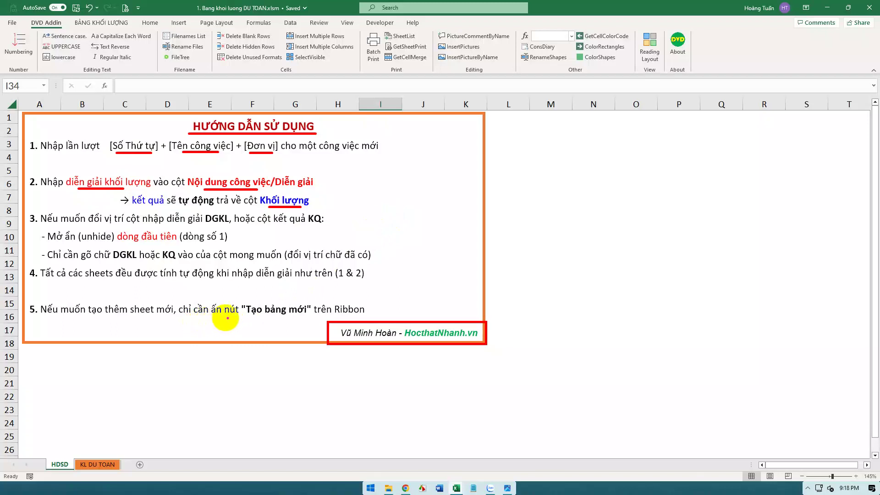
drag(277, 316, 234, 318)
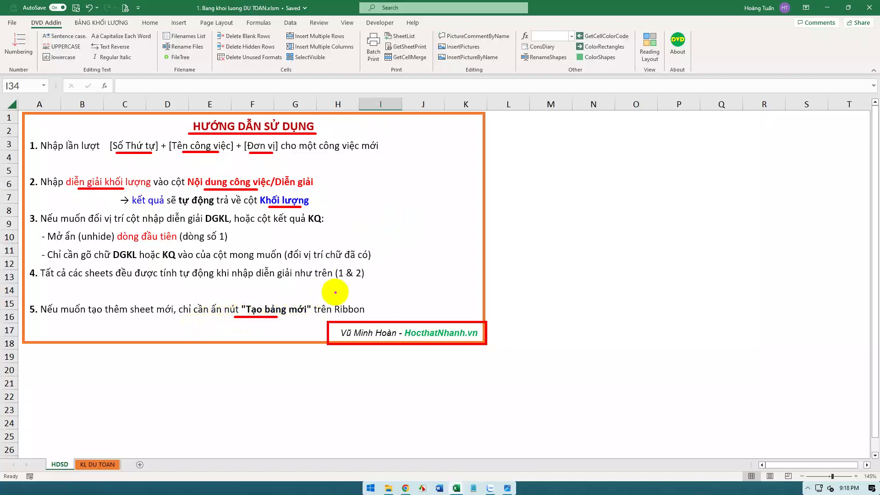
drag(70, 18, 128, 29)
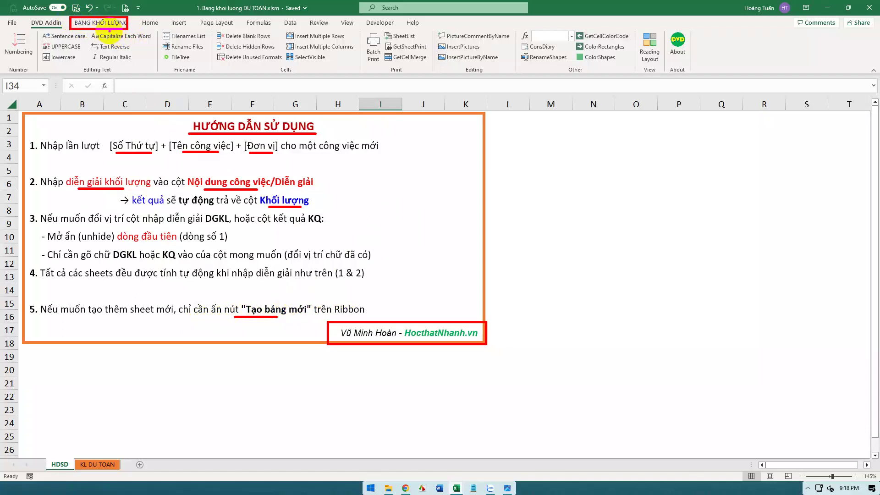
Step: Use Tạo bảng mới on the BẢNG KHỐI LƯỢNG tab to add the blank Hang muc (2) sheet
click(101, 22)
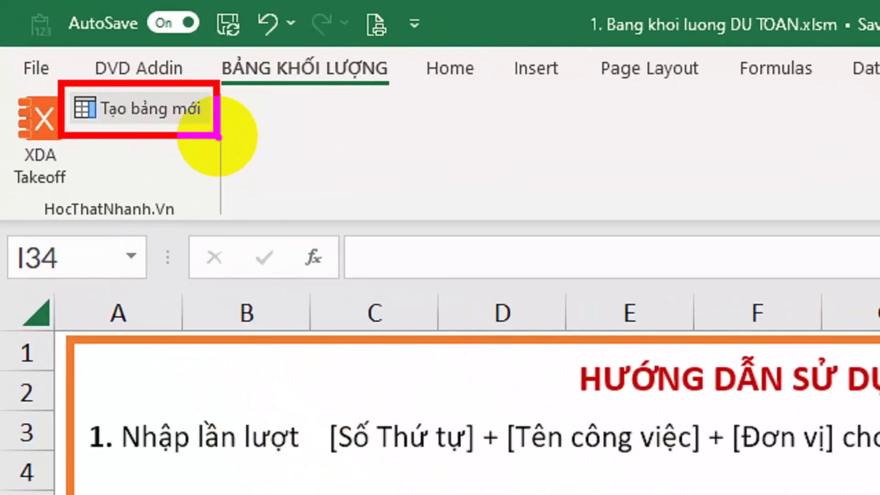
drag(309, 76, 323, 119)
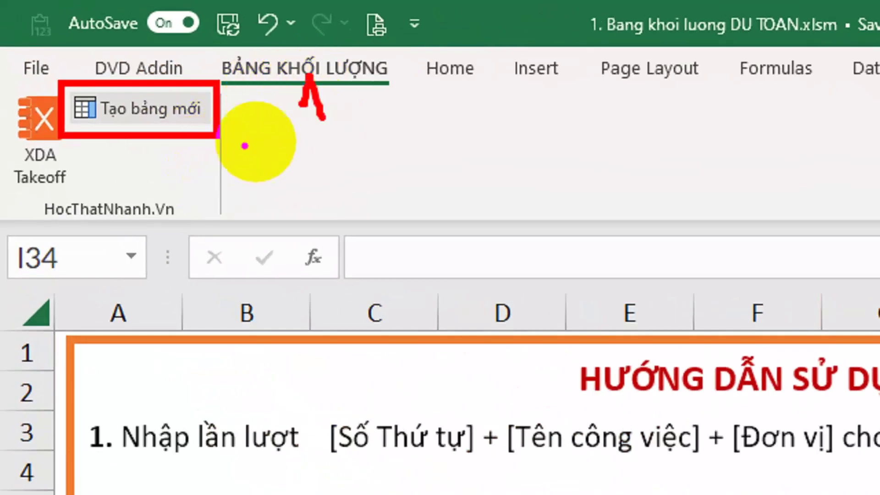
mouse_move(151, 157)
mouse_down()
mouse_move(203, 147)
mouse_move(271, 193)
mouse_up()
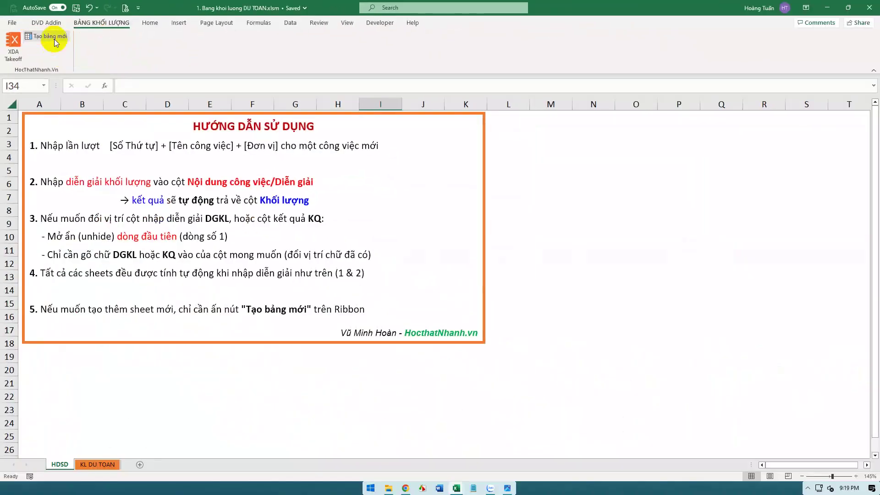
click(54, 40)
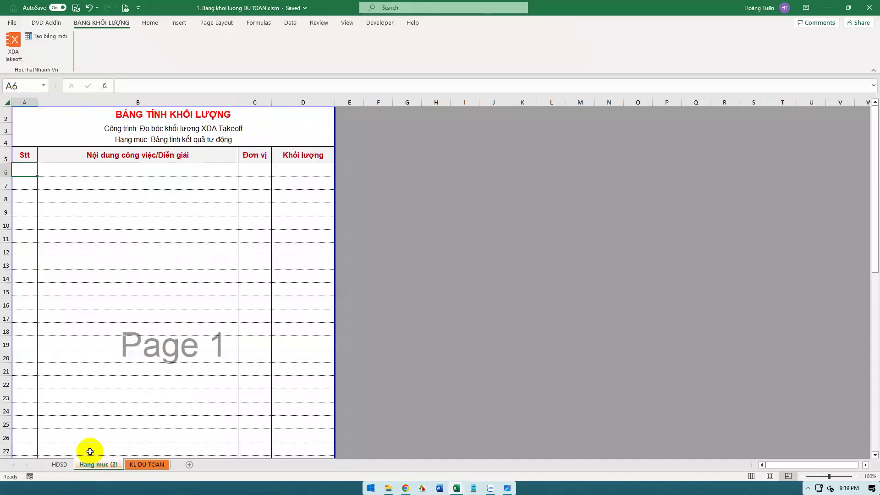
drag(75, 455, 125, 474)
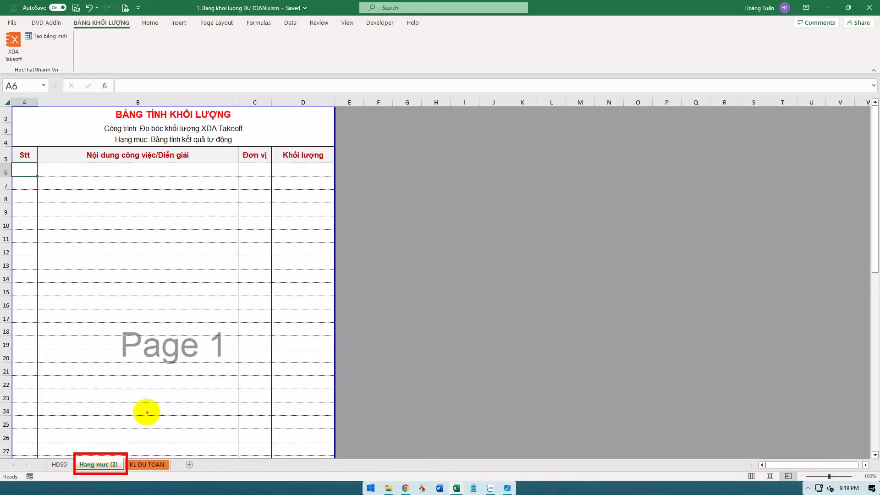
key(Escape)
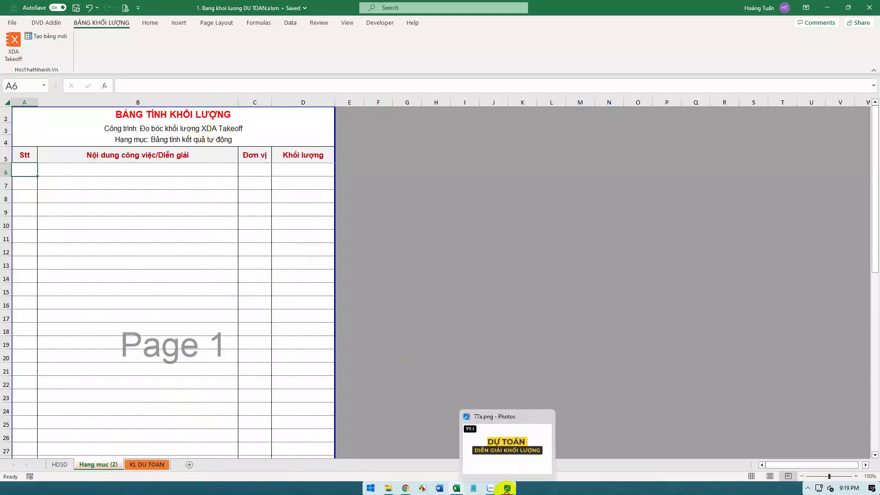
click(507, 489)
key(Right)
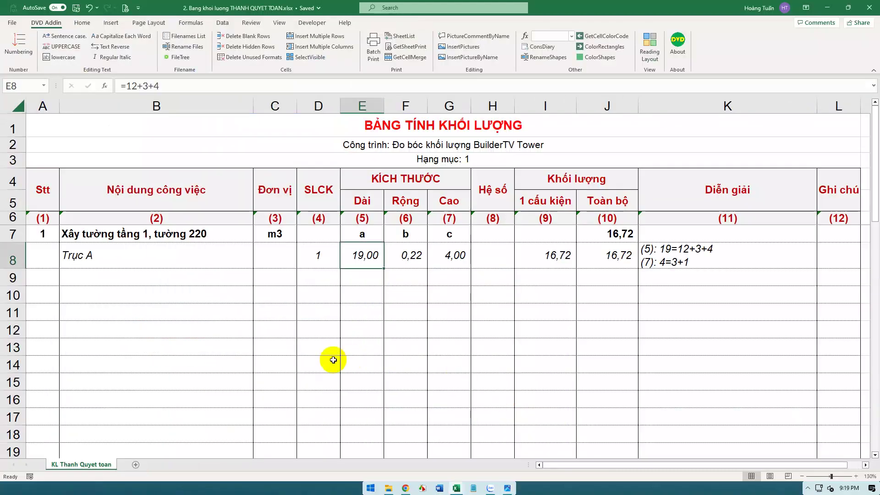
Step: Show how E8's =12+3+4 length 19,00 becomes the Diễn giải text '(5): 19=12+3+4'
click(148, 255)
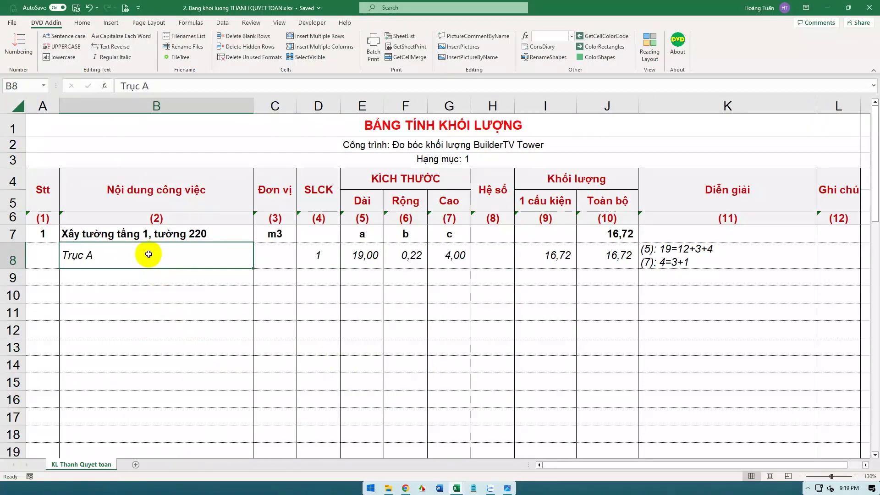
click(361, 255)
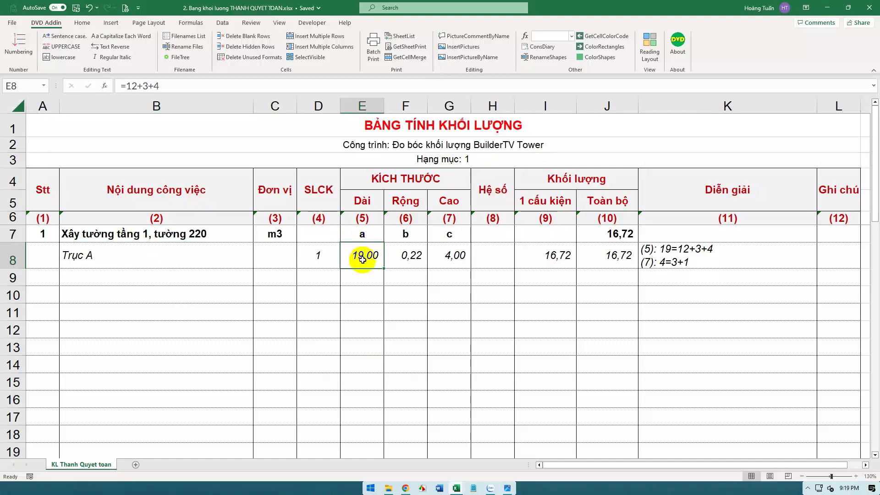
click(364, 201)
click(363, 255)
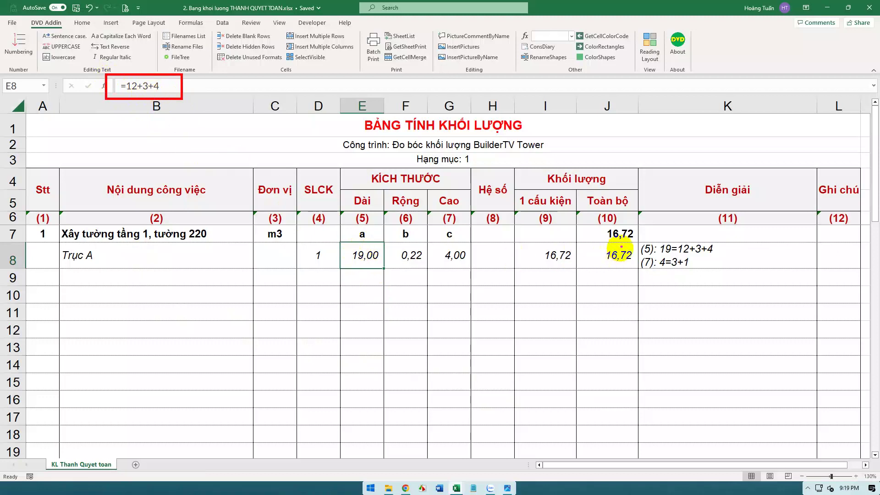
drag(630, 240, 736, 255)
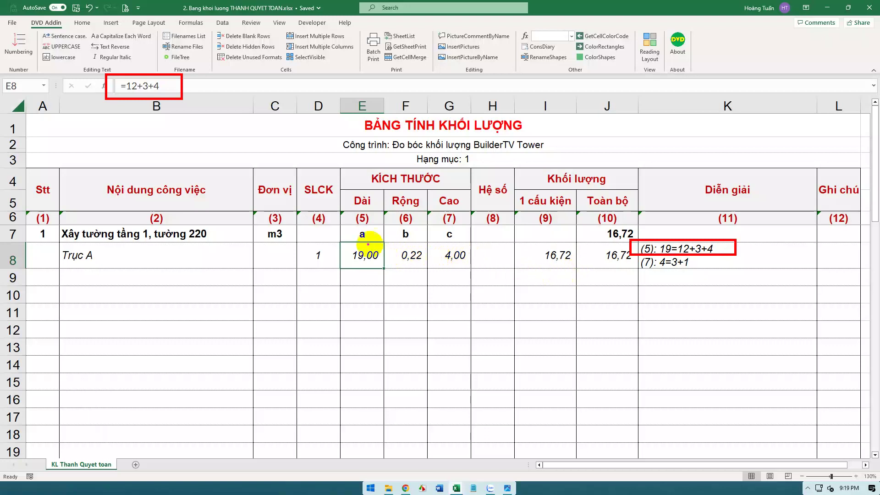
drag(332, 240, 389, 275)
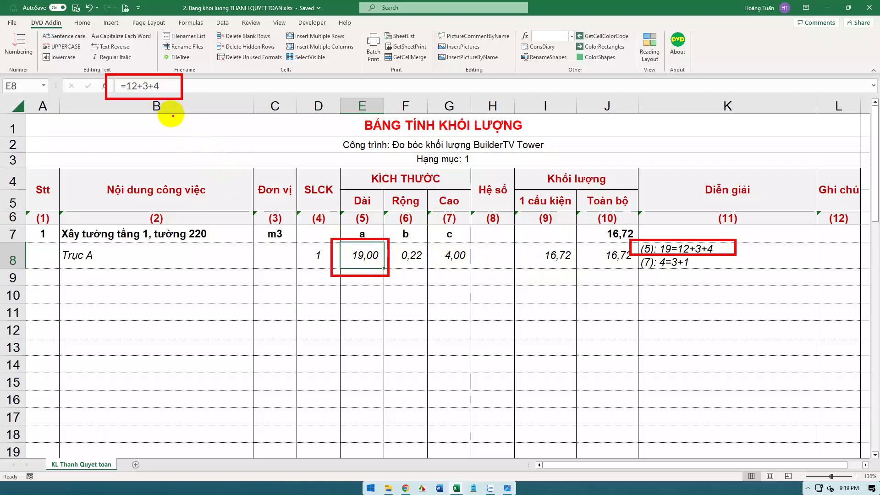
drag(311, 231, 176, 112)
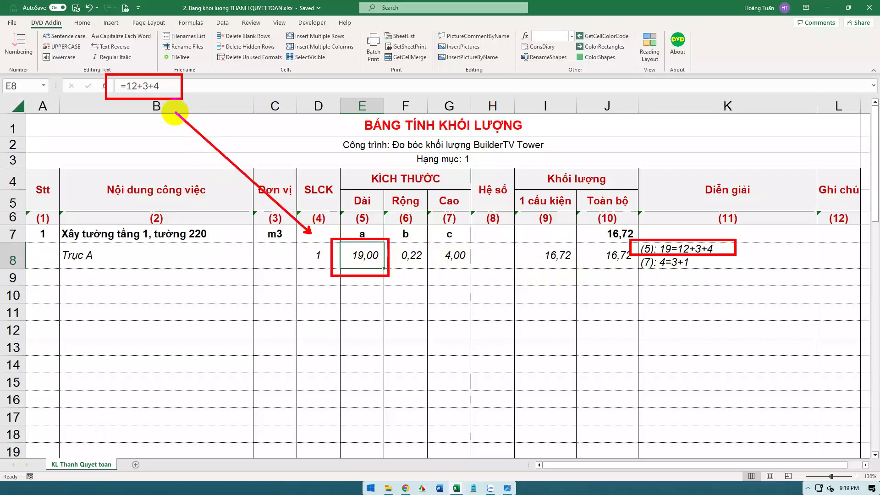
drag(615, 249, 397, 251)
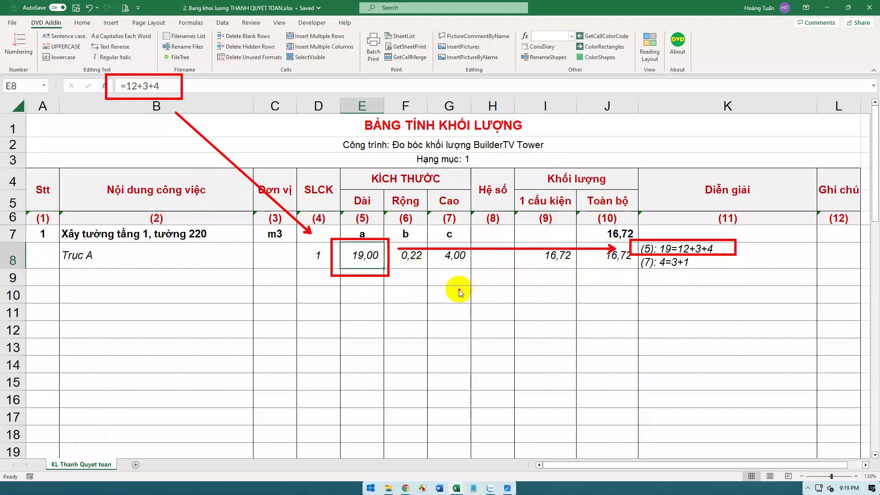
key(Escape)
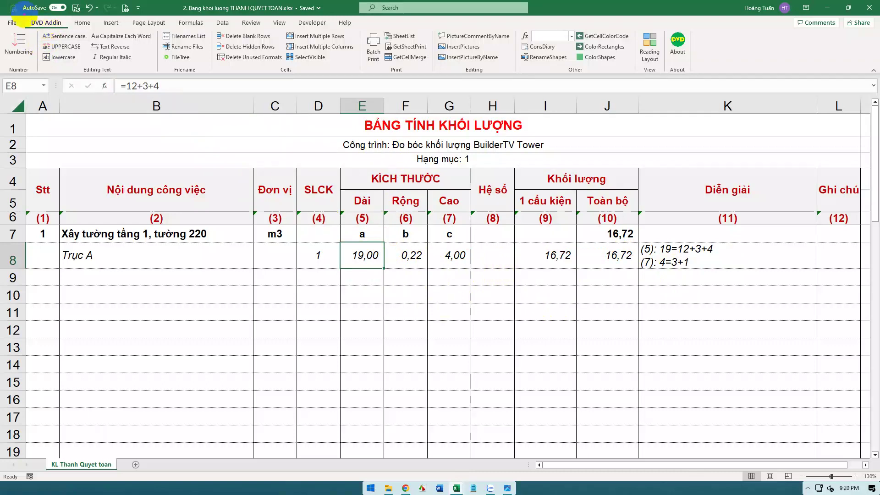
drag(23, 16, 70, 33)
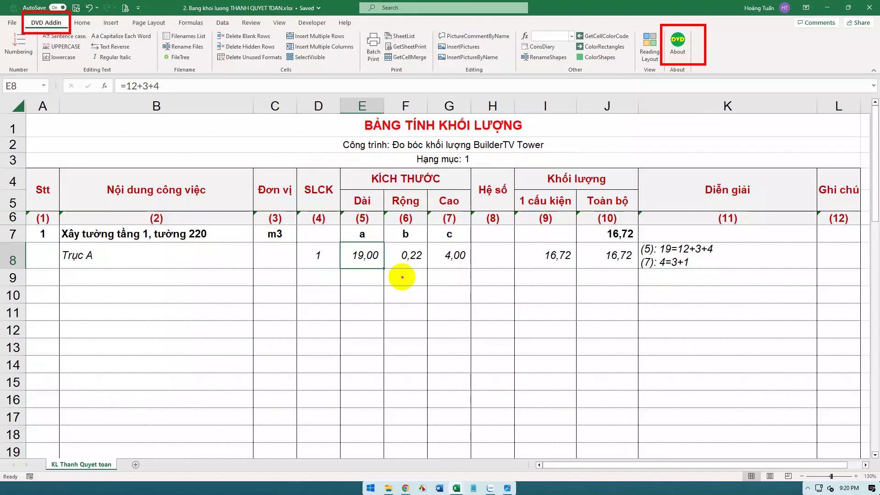
click(148, 279)
Step: Enter Trục B in B9, quantity 2 in D9, and a sum formula for length 19 in E9
text(T)
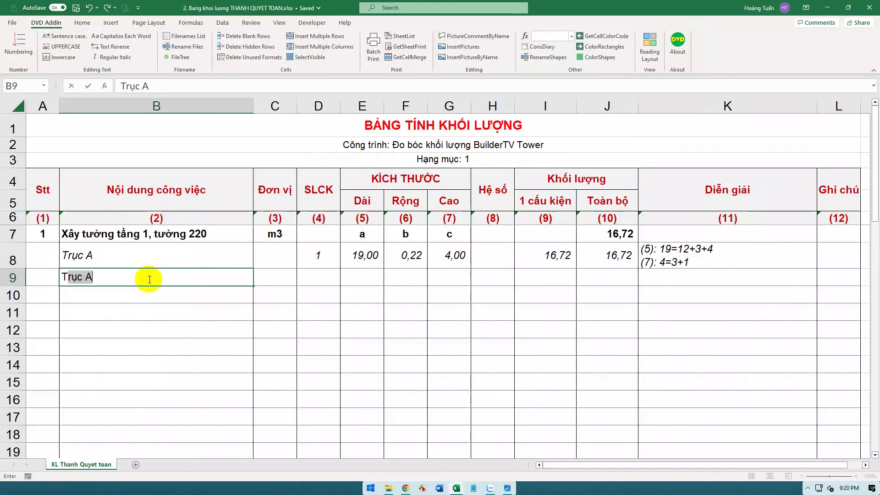
text(ru)
key(Tab)
key(Tab)
text(2)
key(Tab)
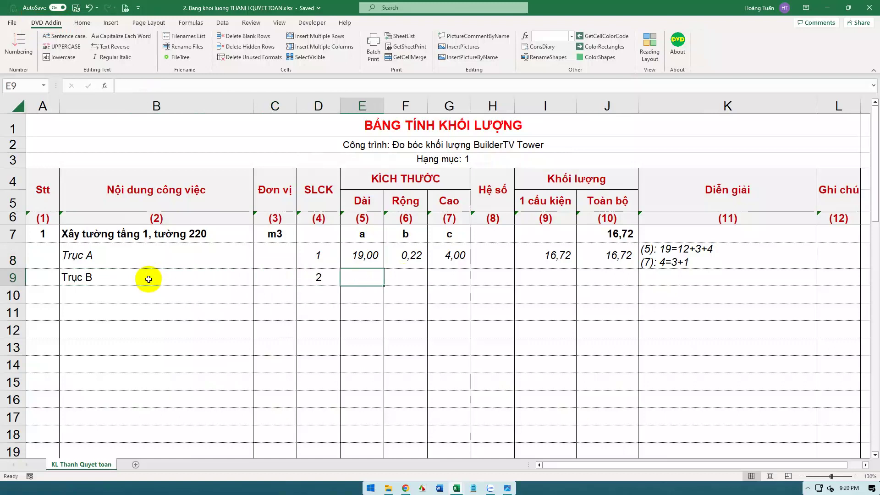
text(=1)
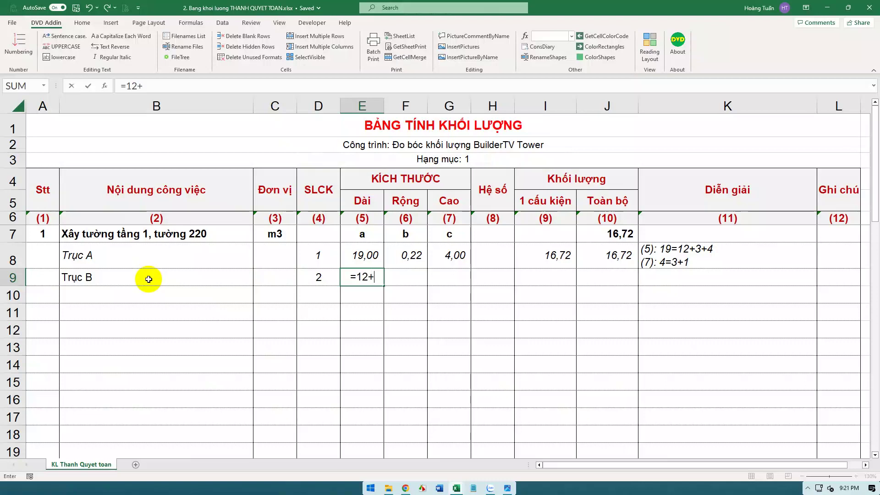
text(2)
text(+3)
key(Return)
Step: Enter Trục B's width 0,22 in F9 and height 3 in G9
key(Left)
key(Left)
key(Left)
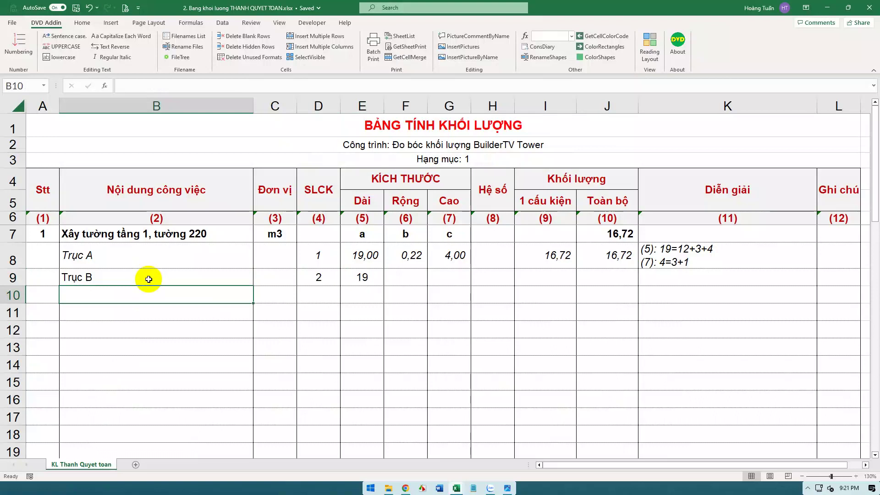
key(Up)
key(Right)
key(Right)
key(Right)
key(Right)
text(0,)
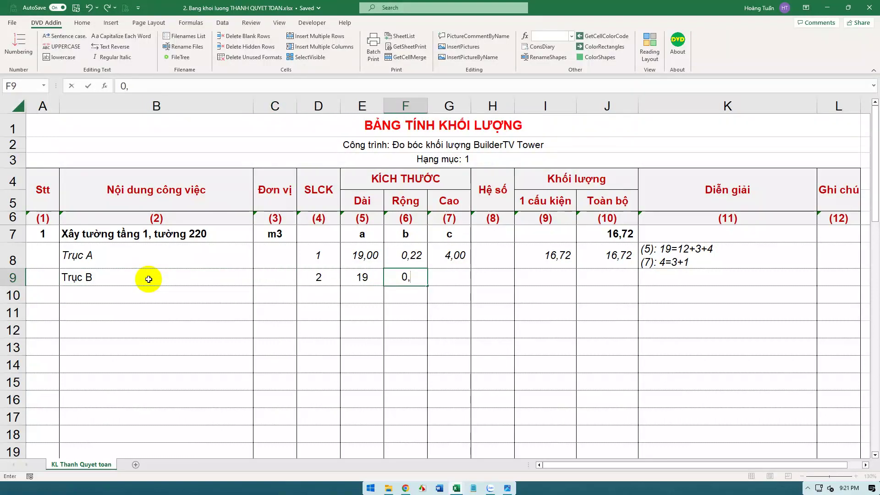
key(Right)
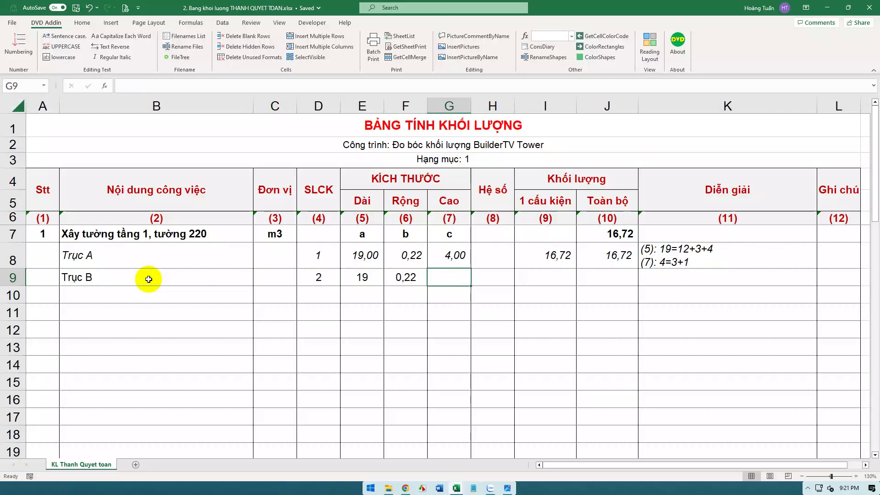
text(3)
key(Right)
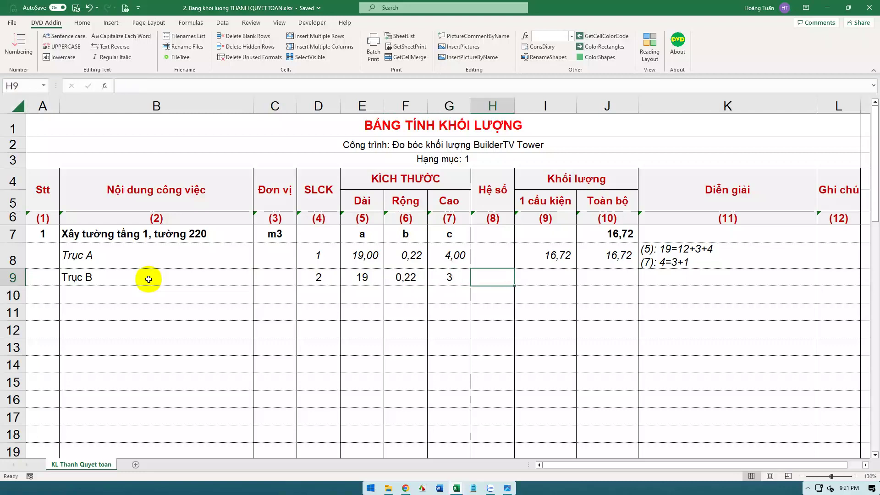
Step: Compute the per-piece volume in I9 with =PRODUCT(E9:G9), giving 12,54
key(Right)
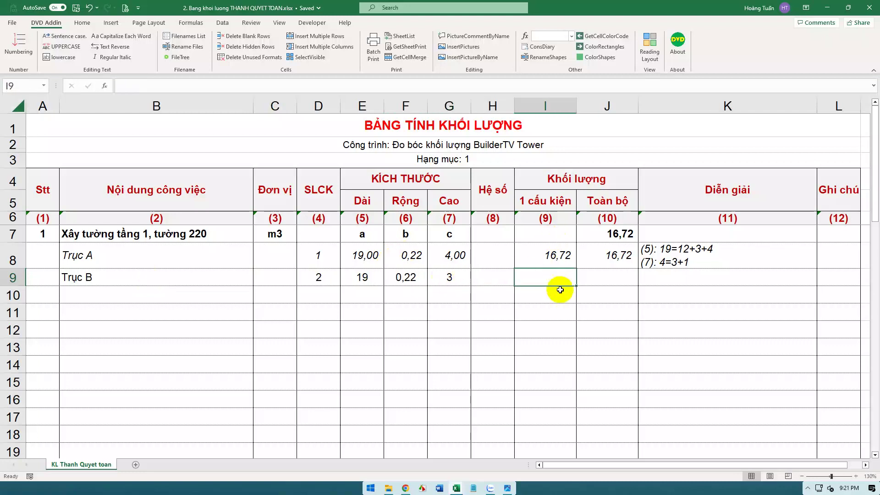
text(=pro)
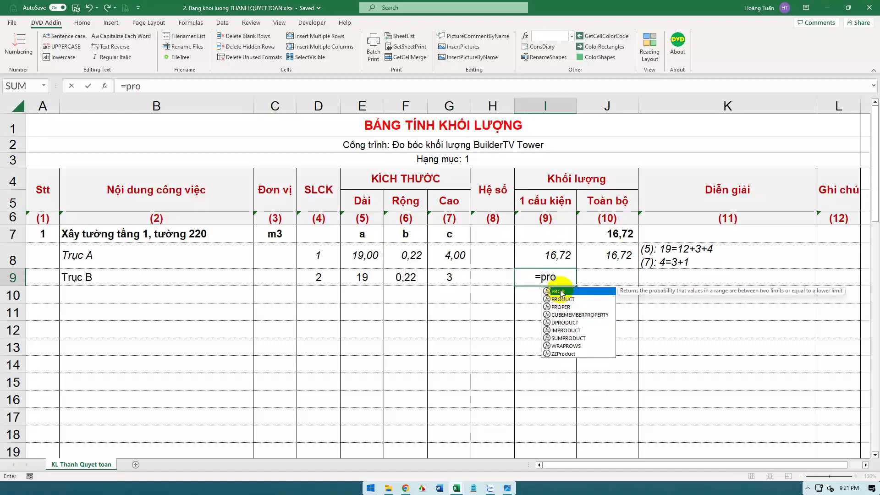
key(Down)
key(Tab)
key(Left)
key(Left)
key(shift+Left)
key(shift+Left)
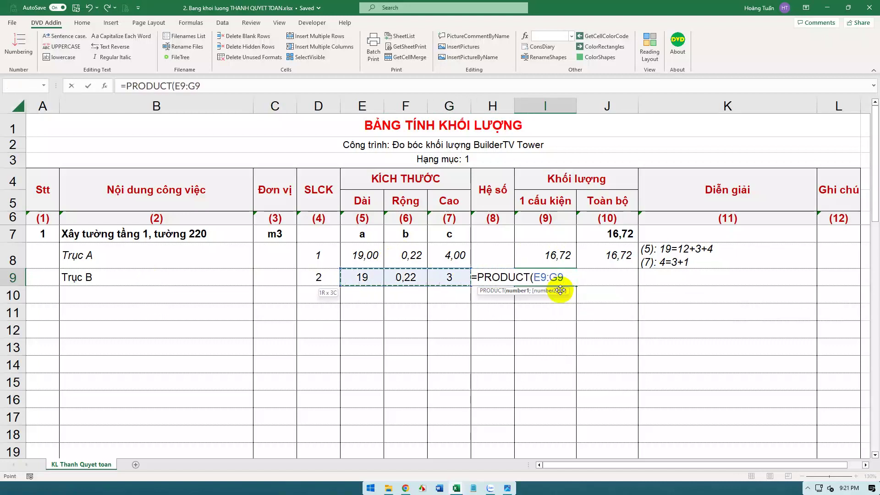
key(Tab)
Step: Compute Trục B's total in J9 with =I9*D9, giving 25,08
text(=)
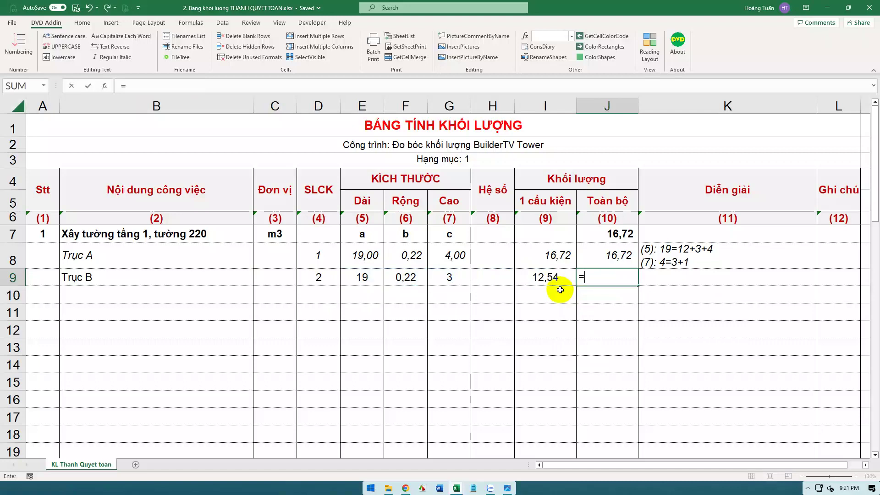
key(Left)
text(*)
key(Left)
key(Left)
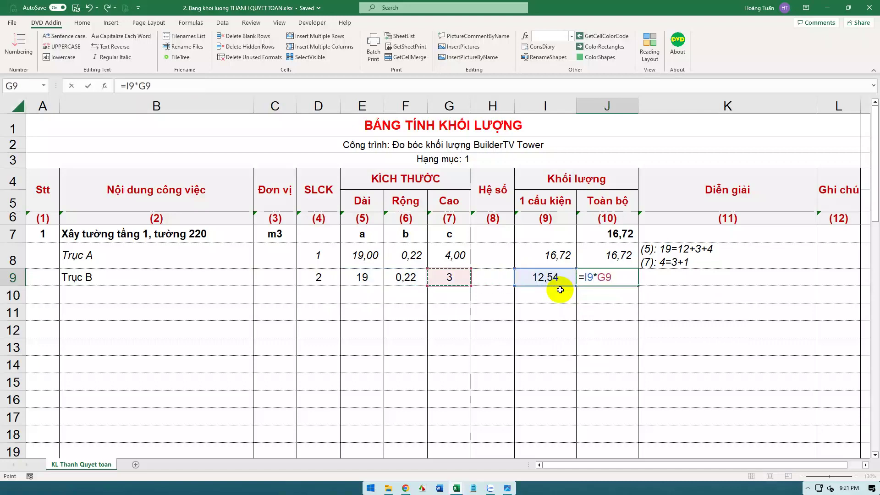
key(Left)
key(Left)
key(Left)
key(Tab)
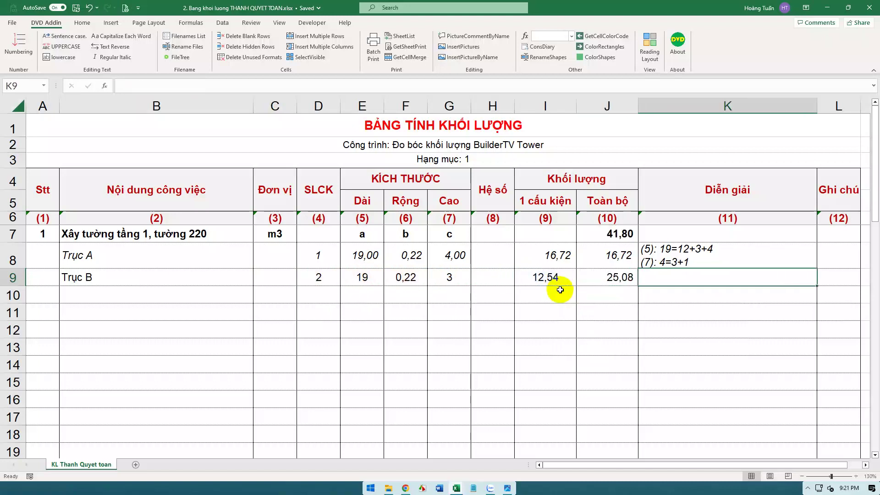
Step: Enter =DVDExplain(E9:G9;E6:G6;0) in K9 to produce '(5): 19=12+2*2+3'
text(=)
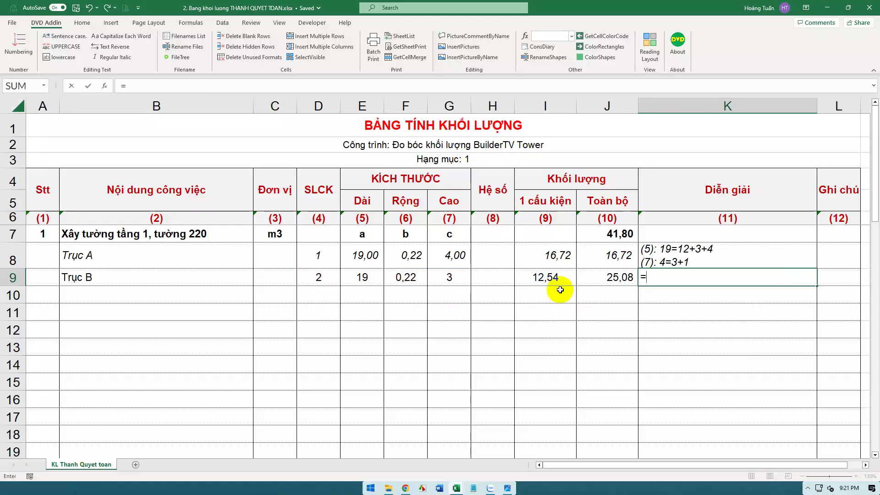
text(dvd)
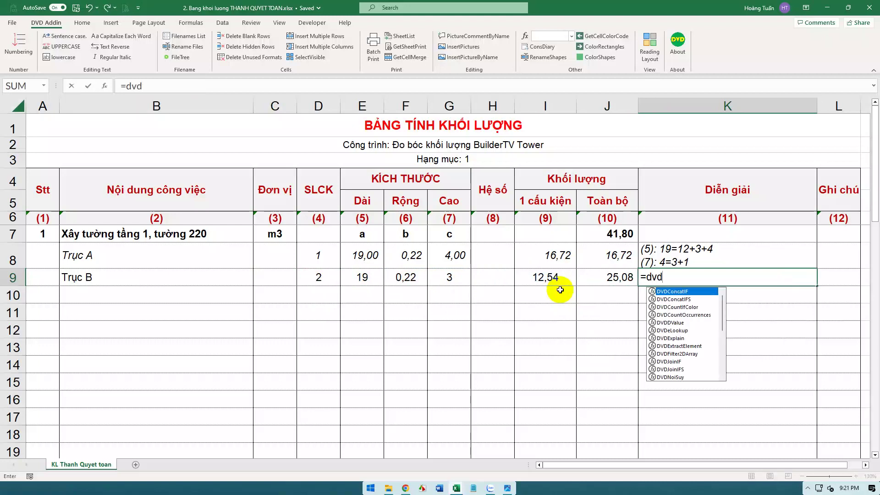
text(e)
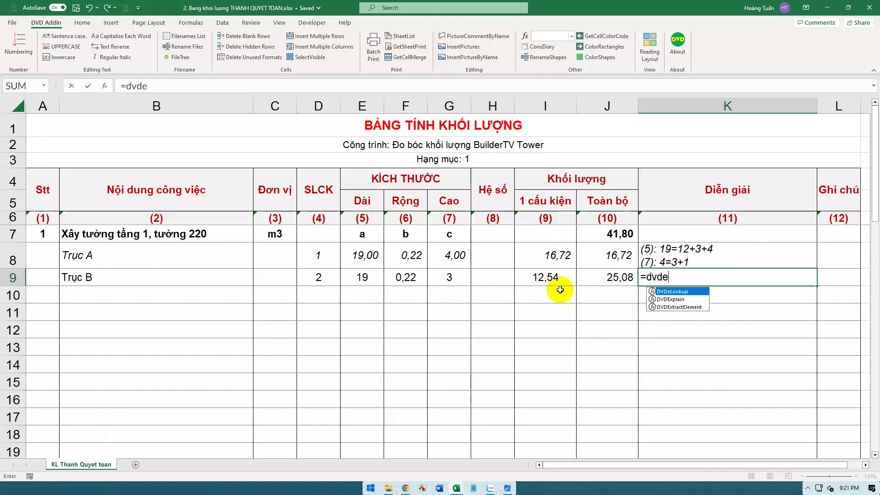
text(x)
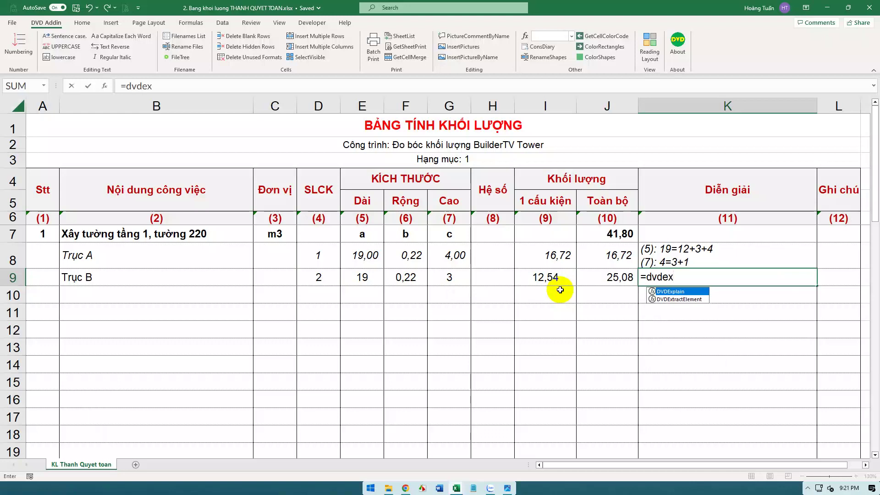
text(p)
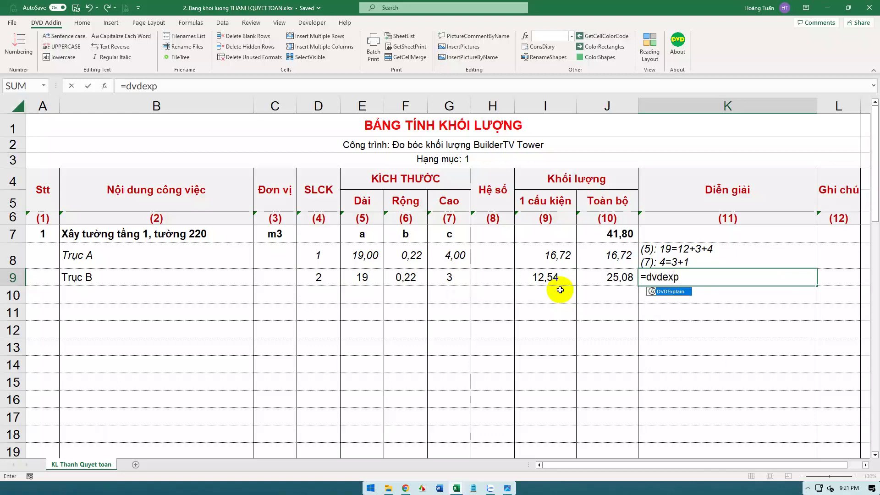
key(Tab)
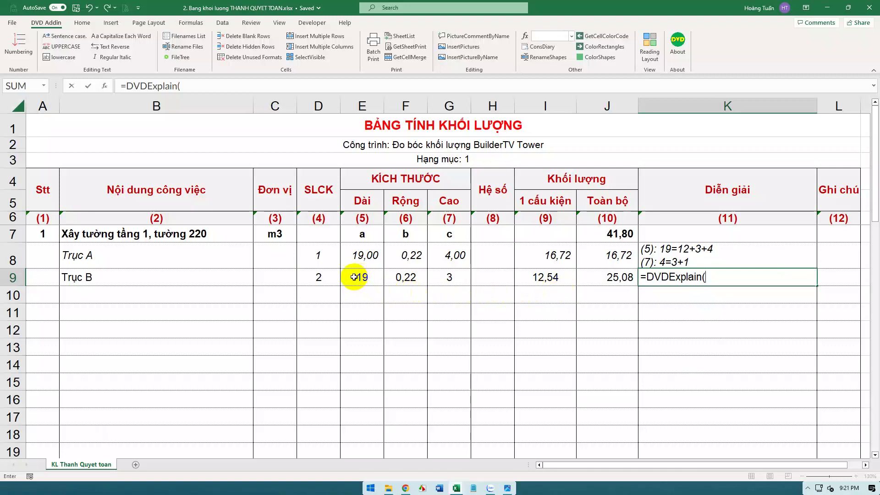
drag(354, 277, 452, 277)
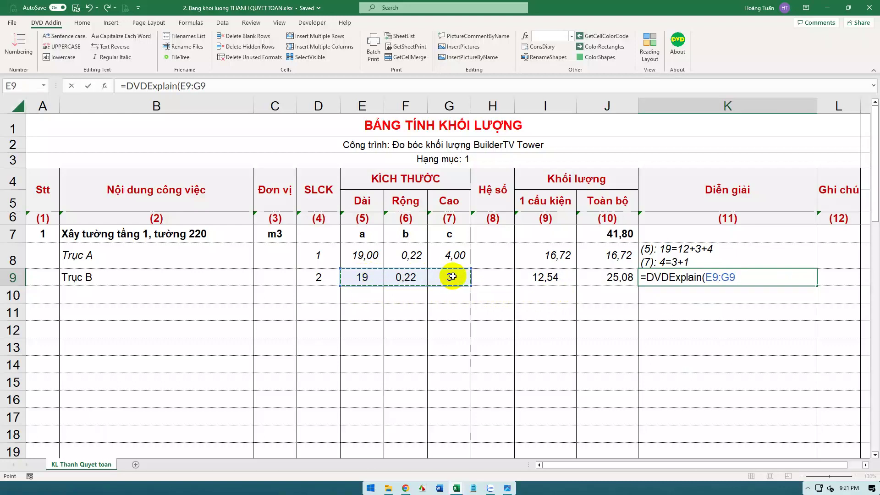
text(;)
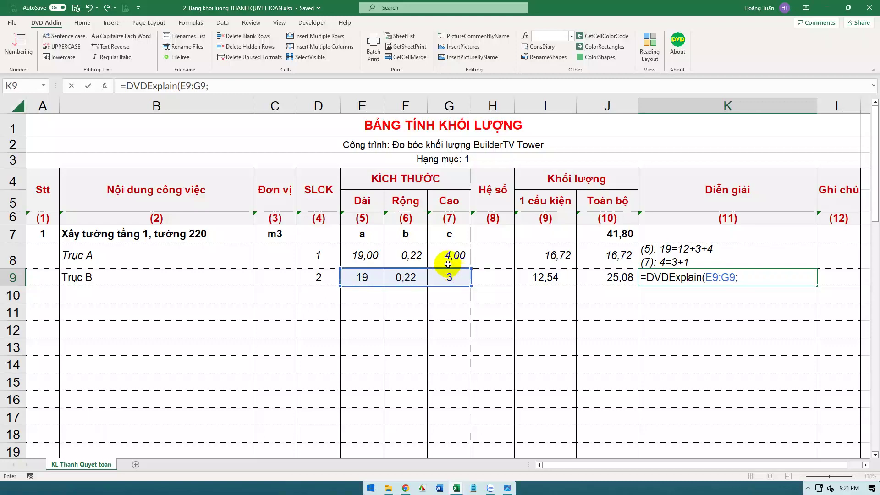
drag(350, 221, 449, 219)
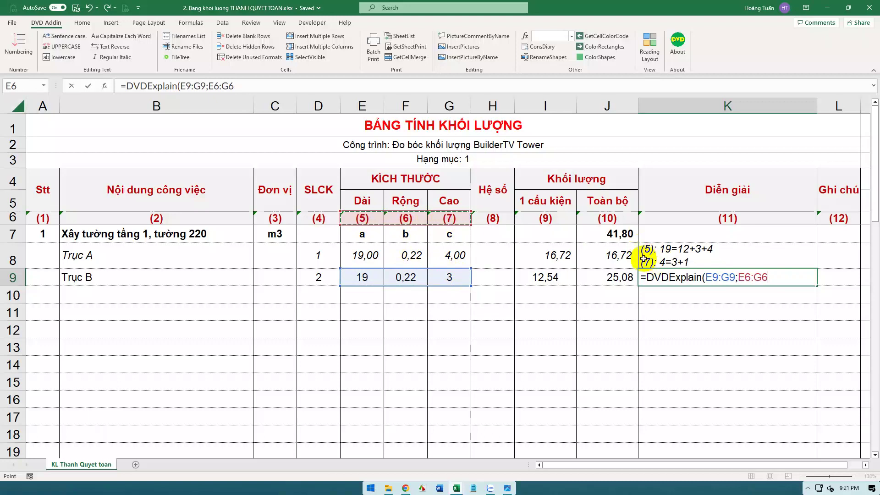
text(;0)
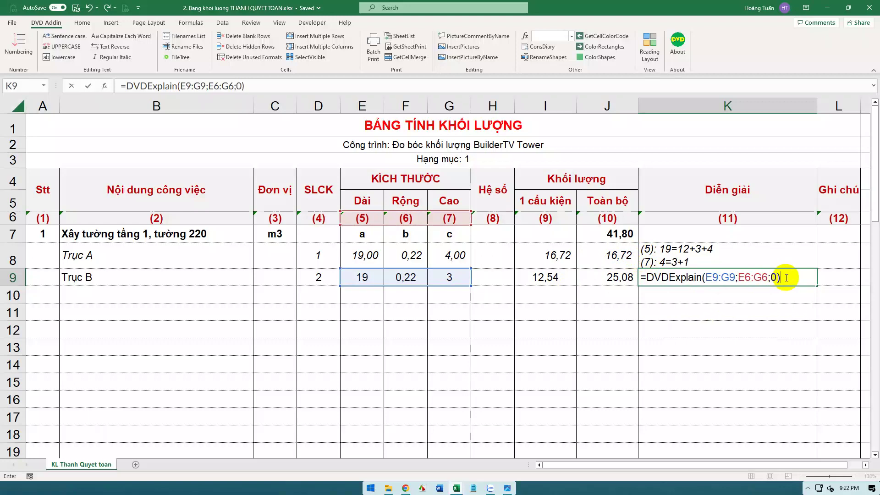
key(Return)
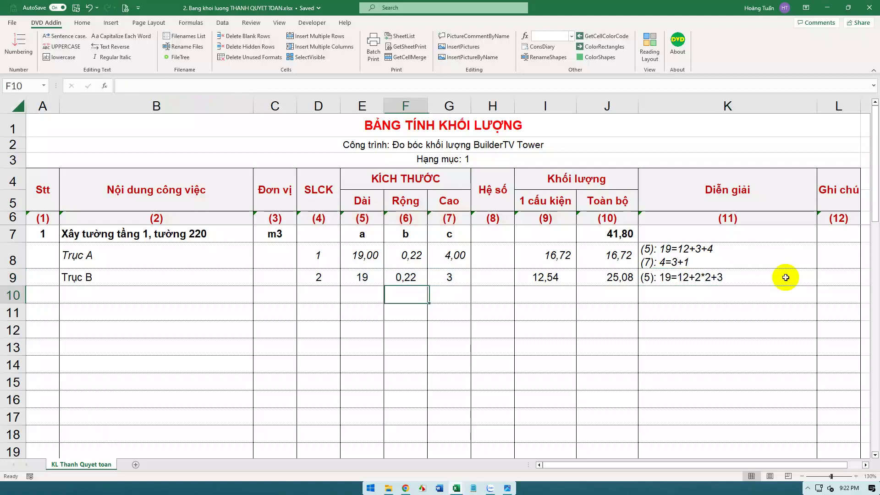
Step: Highlight the (5) column label, the length 19 in E9, and K9's explanation text
click(693, 280)
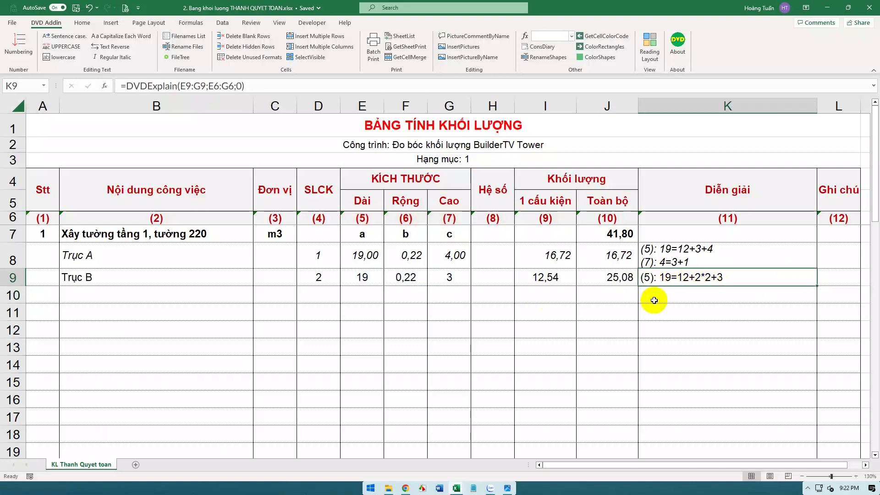
drag(348, 210, 379, 228)
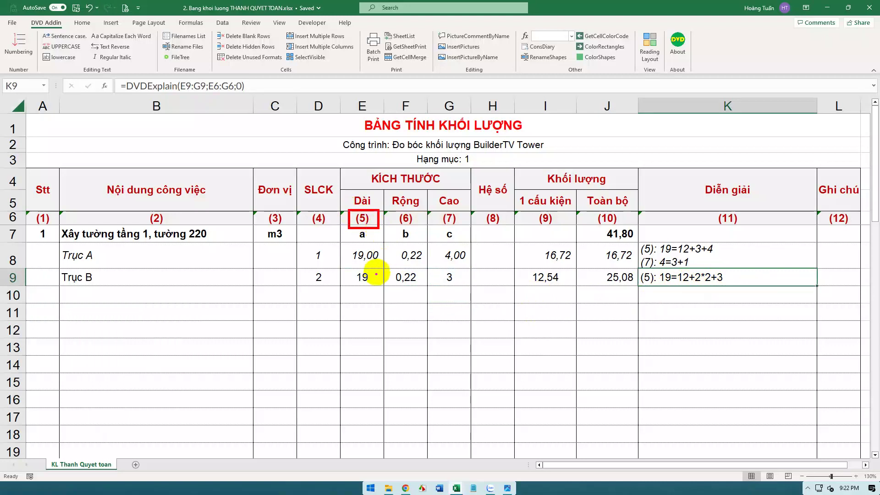
drag(347, 269, 383, 291)
drag(635, 268, 759, 289)
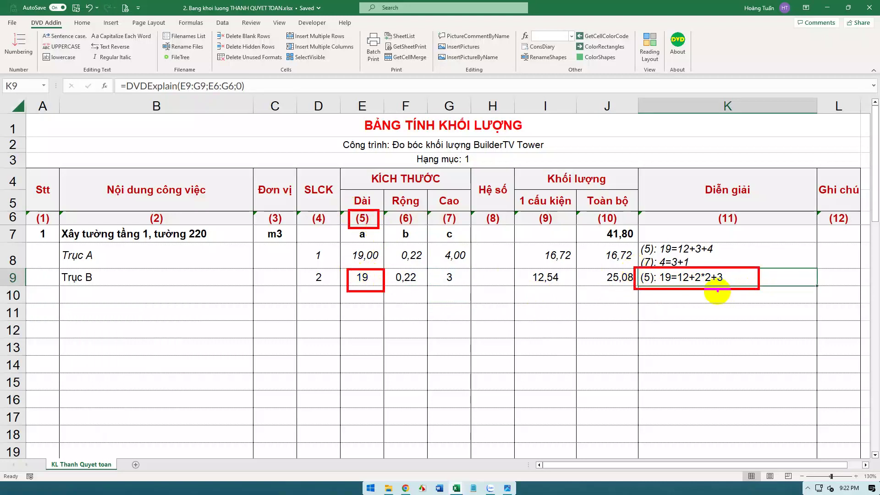
Step: Change K9's DVDExplain last argument from 0 to 1 to list all dimension lines
key(e)
double_click(726, 278)
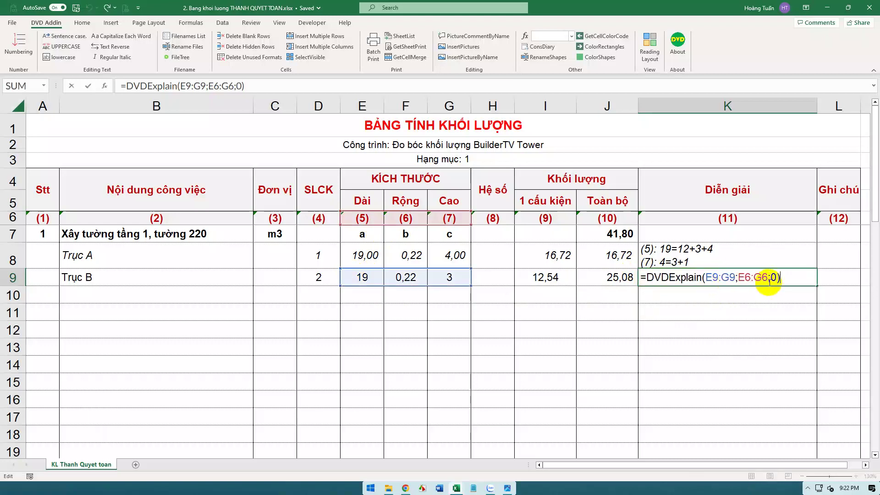
double_click(774, 277)
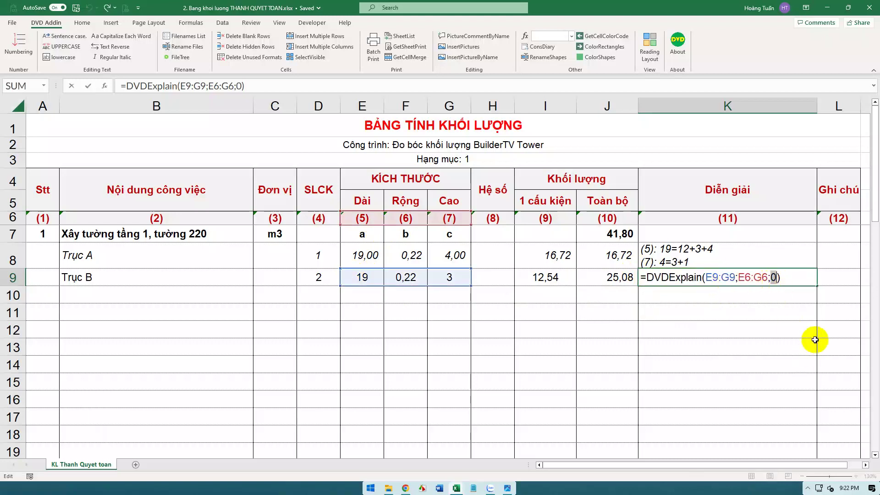
text(1)
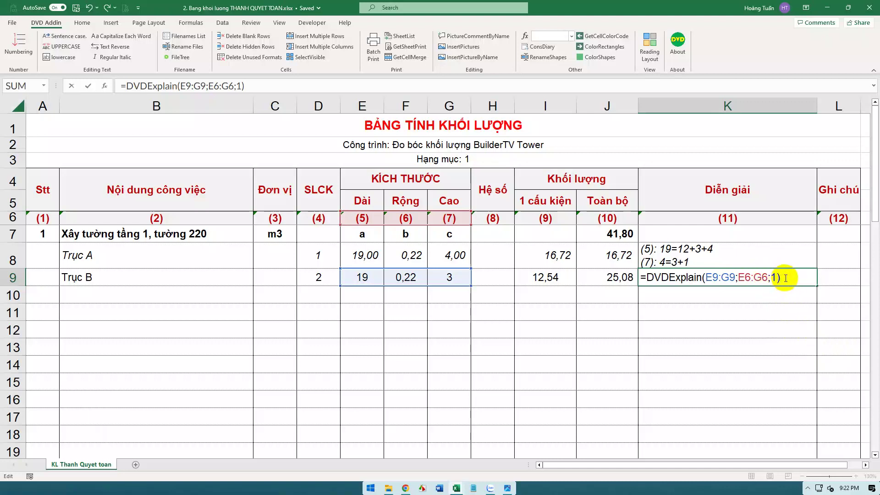
key(Return)
Step: Turn on Wrap Text for K9 and autofit row 9 to show all three lines
click(785, 277)
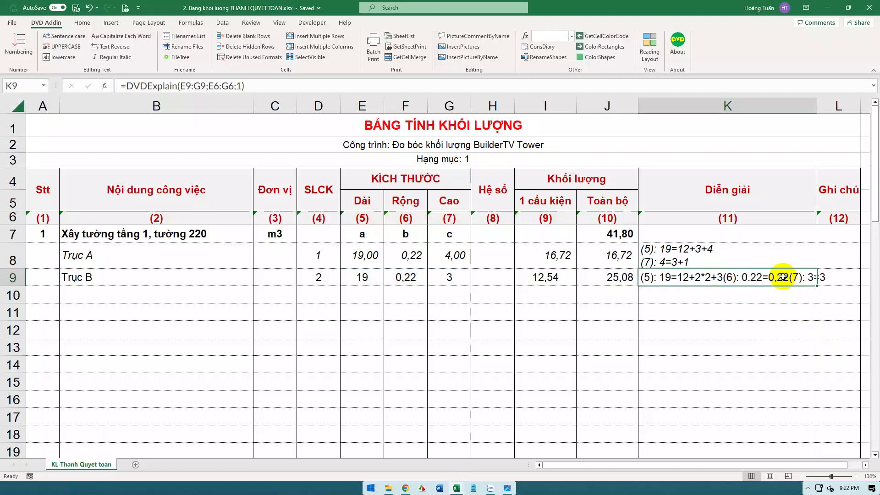
click(85, 26)
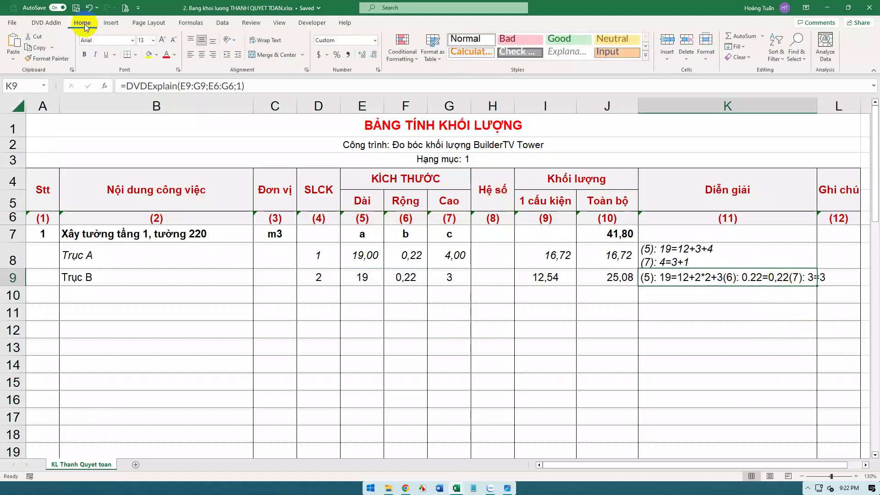
click(266, 40)
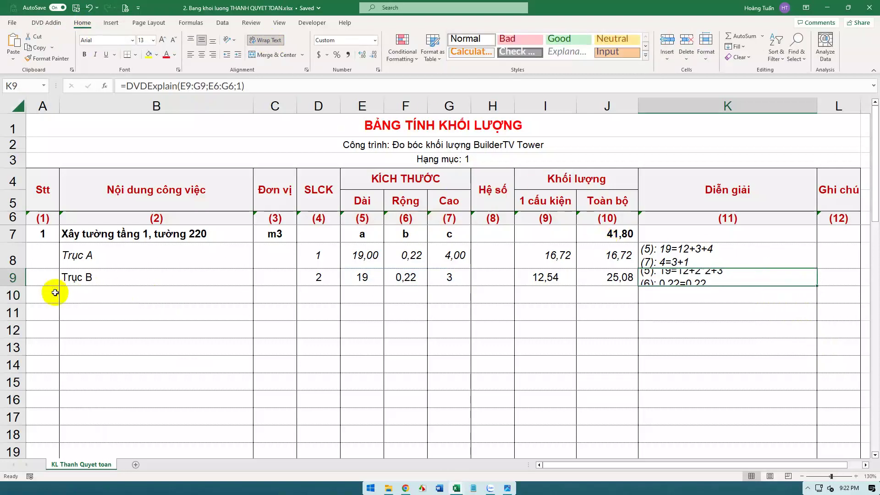
double_click(17, 286)
click(646, 351)
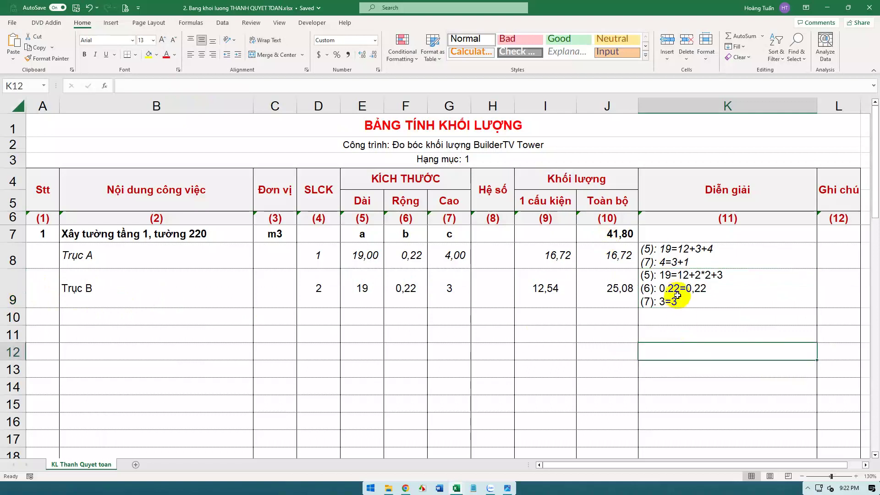
click(644, 293)
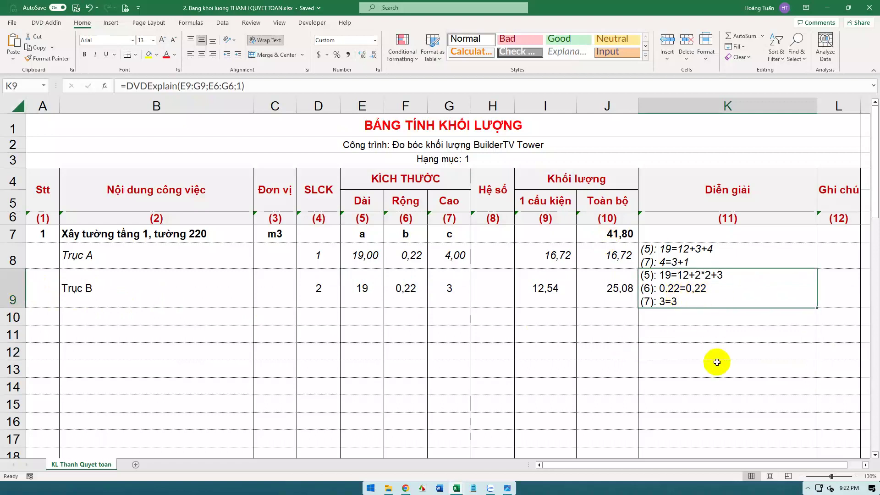
Step: Annotate the (5), (6), (7) explanation lines and their width and height values, then clear annotations
drag(643, 280, 728, 280)
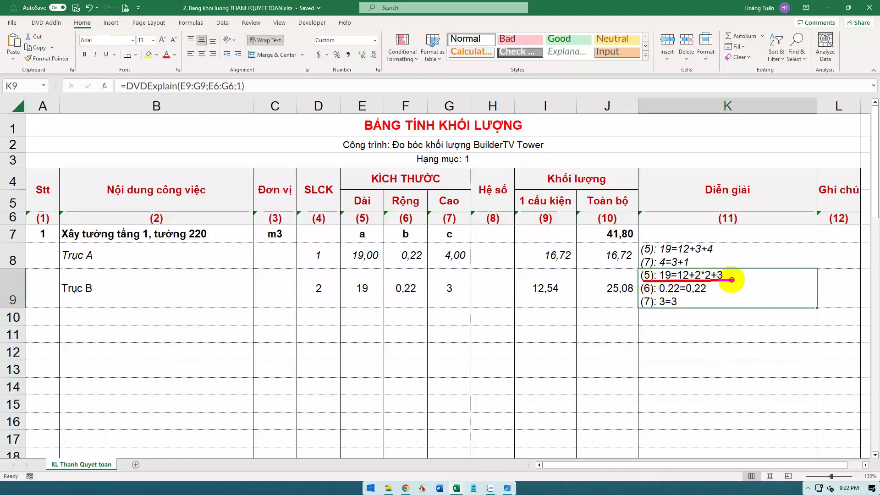
drag(643, 294, 714, 294)
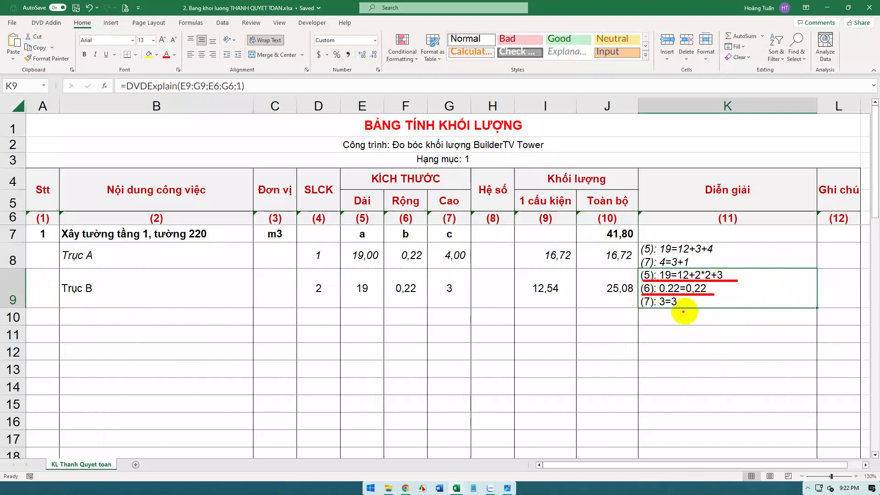
drag(639, 310, 687, 310)
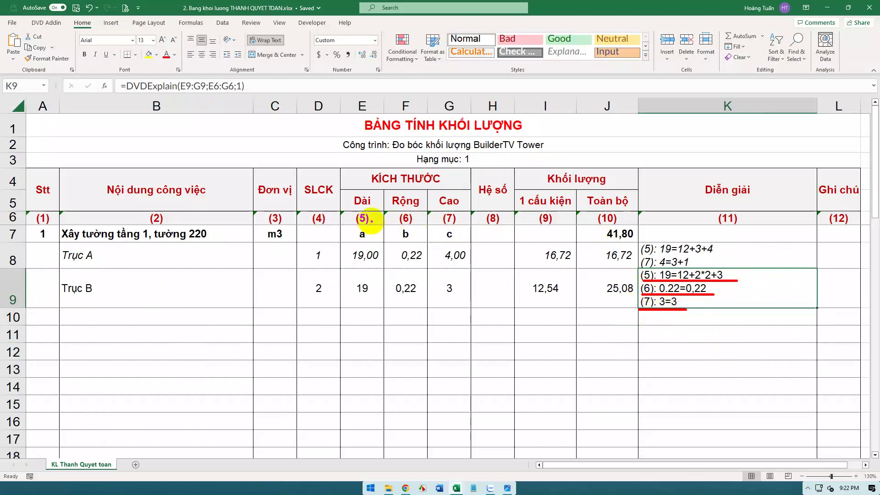
drag(371, 220, 461, 220)
drag(389, 276, 464, 277)
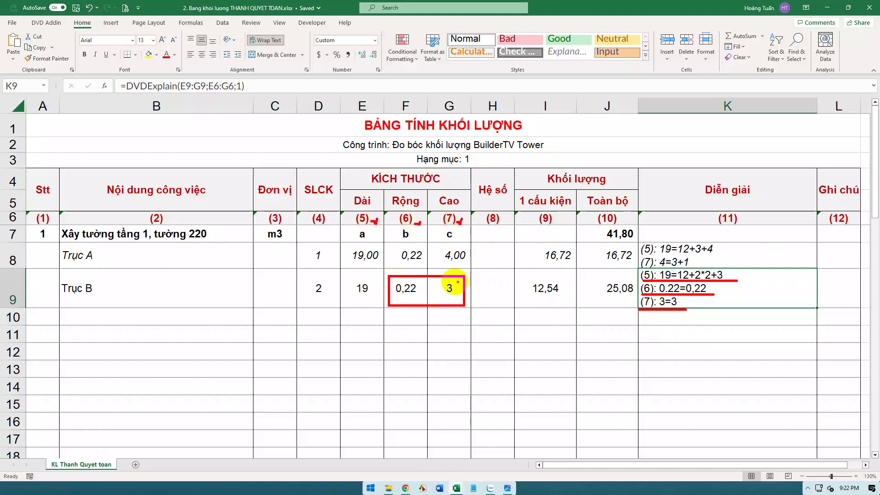
drag(386, 210, 388, 229)
drag(641, 288, 659, 288)
drag(642, 302, 663, 301)
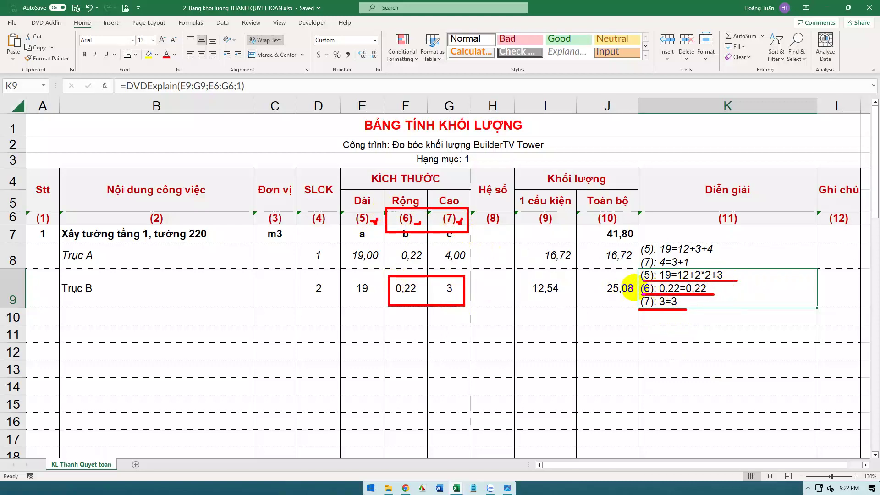
drag(635, 286, 637, 311)
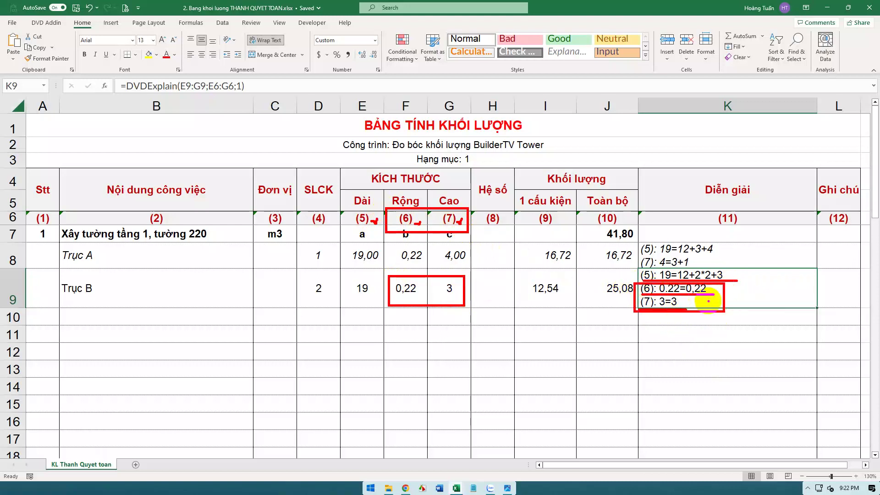
key(Escape)
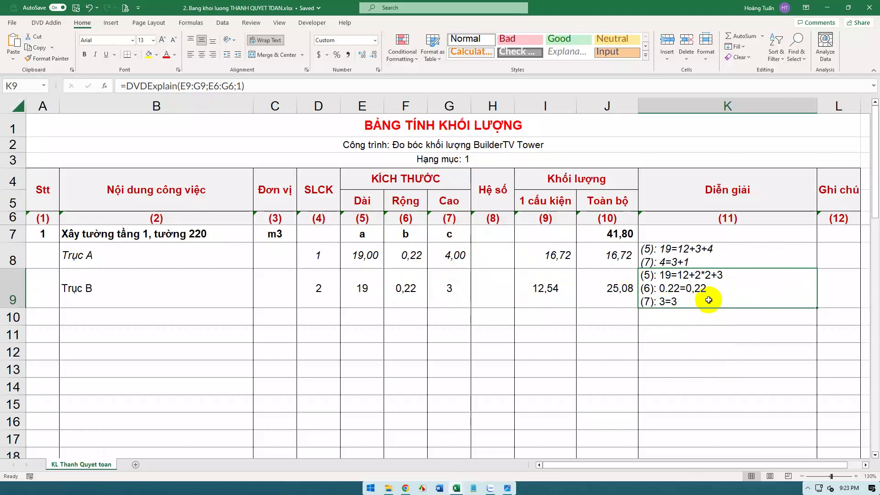
double_click(709, 300)
Step: Set K9's DVDExplain last argument back to 0 so only the (5) line shows
double_click(773, 288)
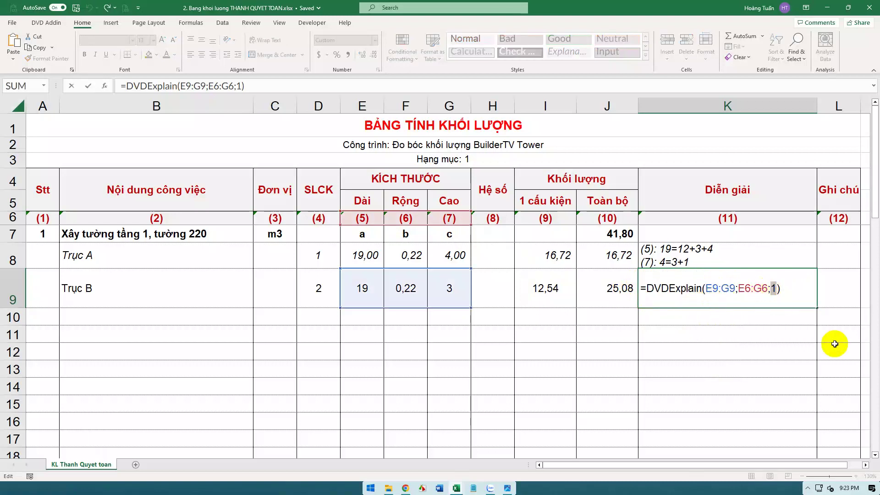
text(0)
key(Return)
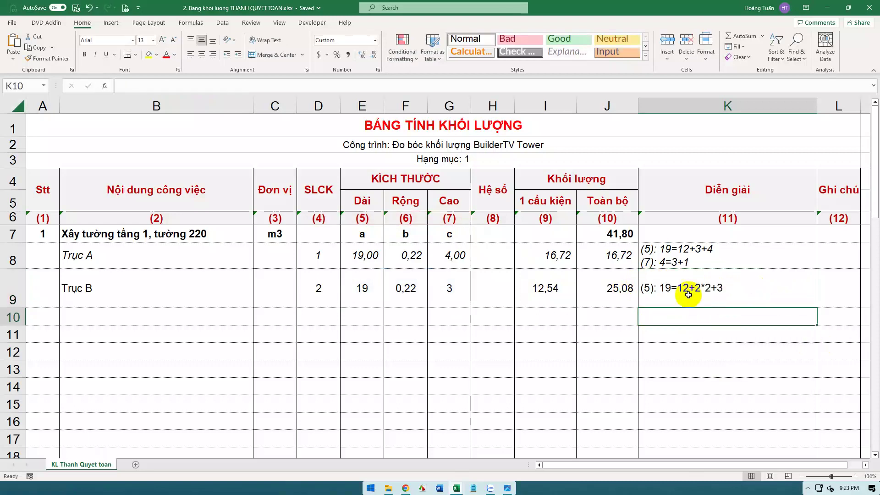
click(716, 289)
Step: Extend E9's length formula to =12+2*2+3+3+4+5, making Dài 31 and the total 57,64
click(364, 290)
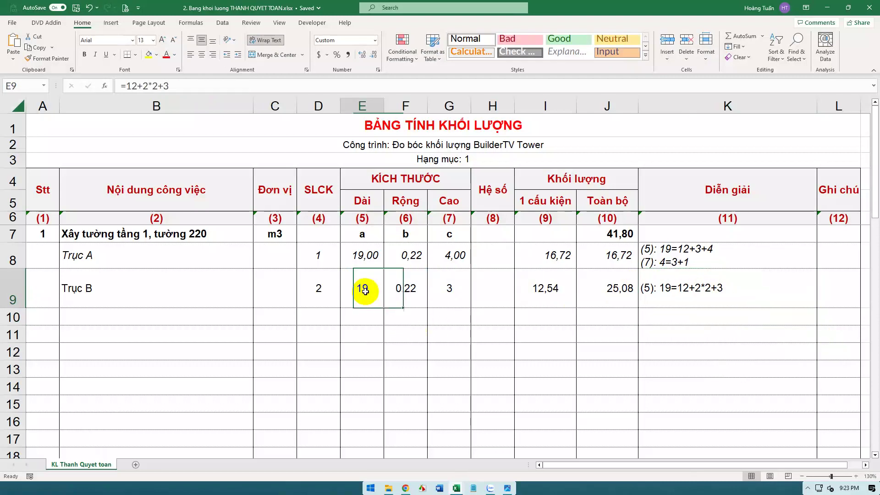
double_click(365, 291)
text(+3+4+5)
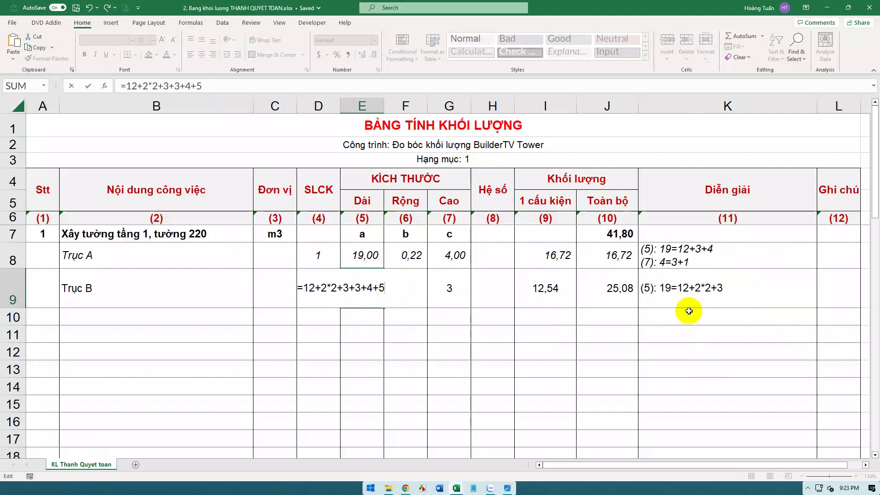
key(Return)
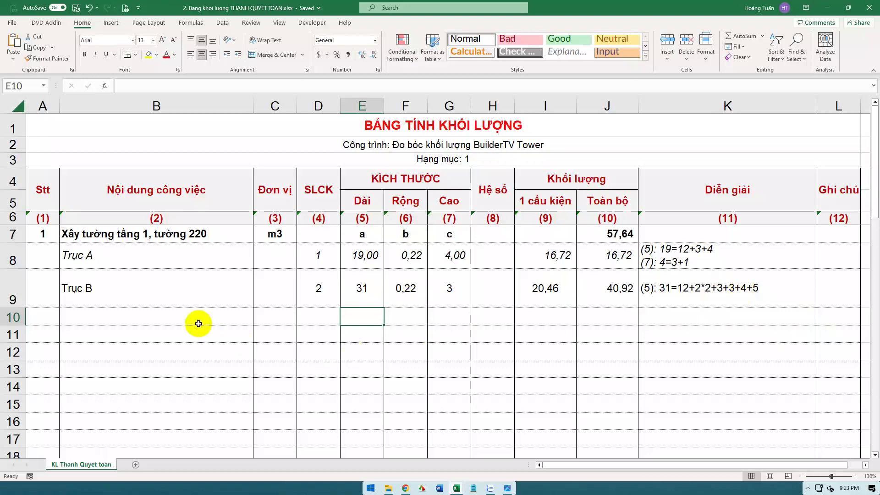
click(98, 292)
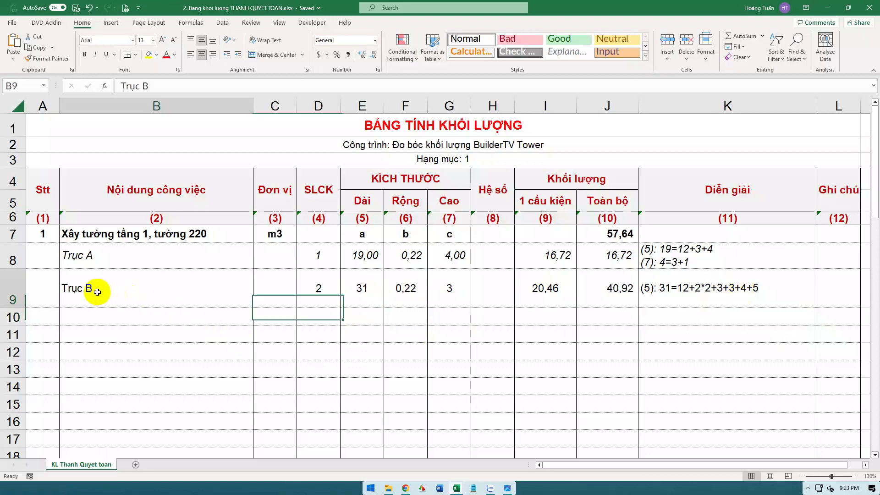
click(113, 317)
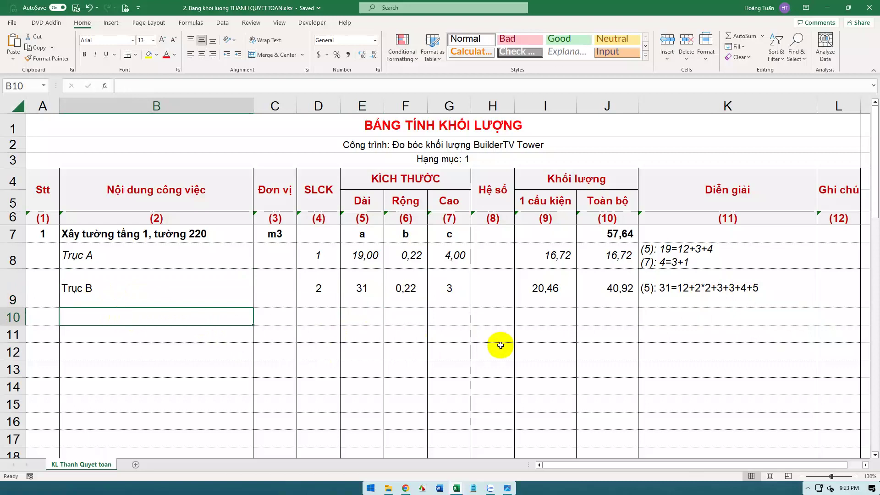
click(710, 324)
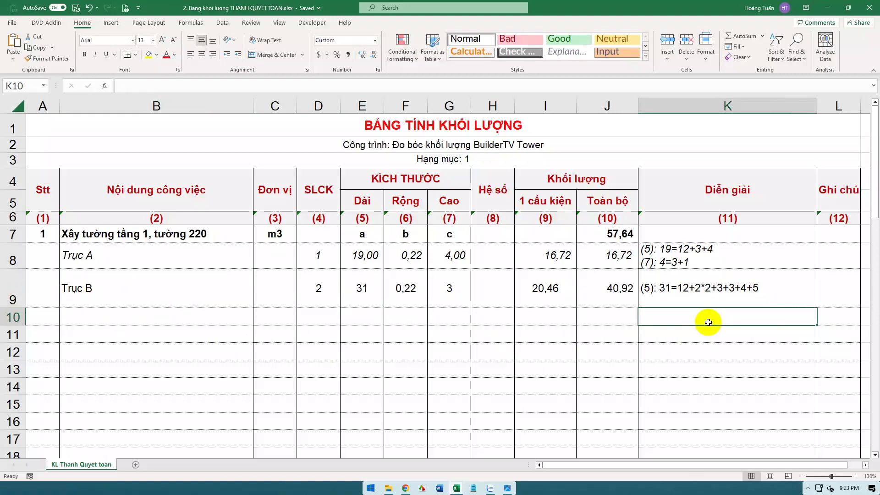
click(175, 351)
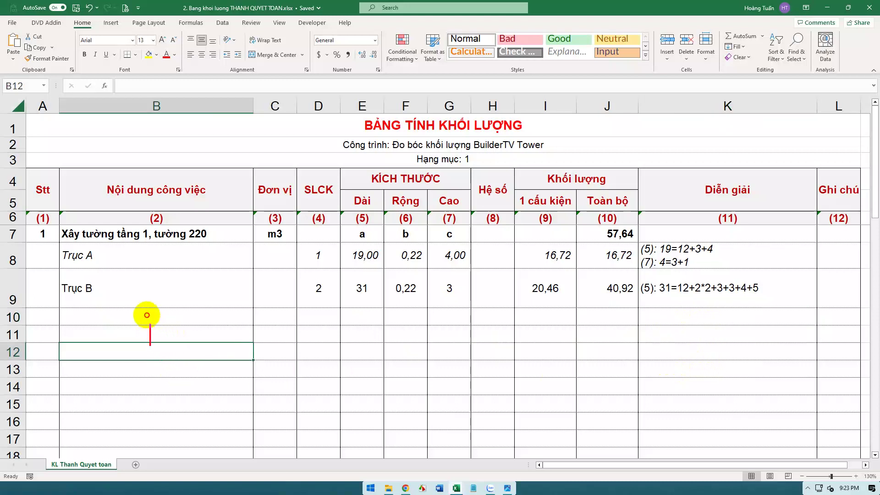
text(link)
text(tai)
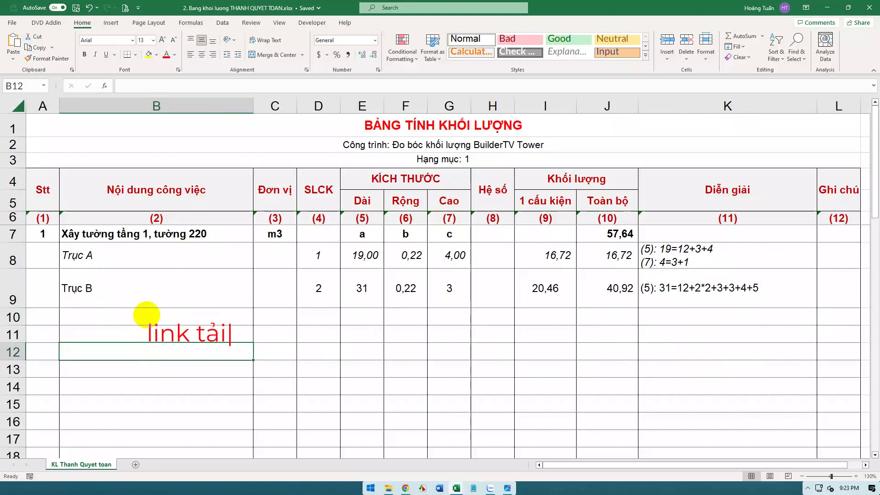
text(ile)
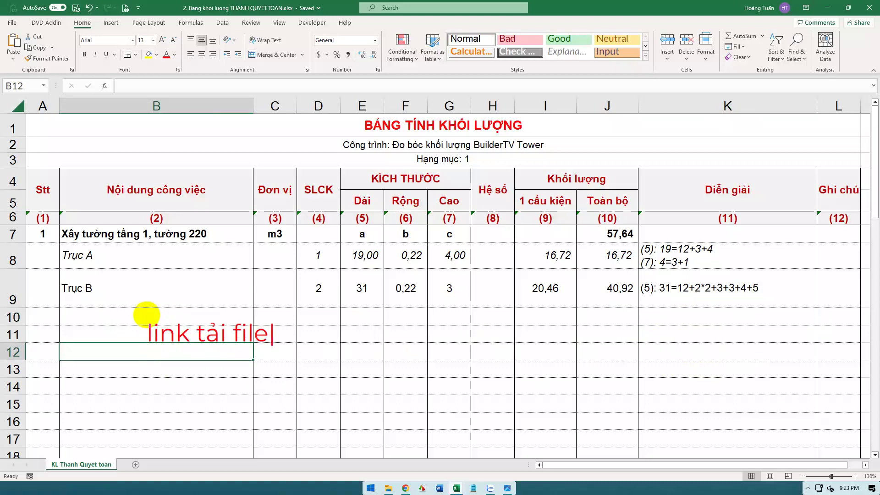
text( minh đe)
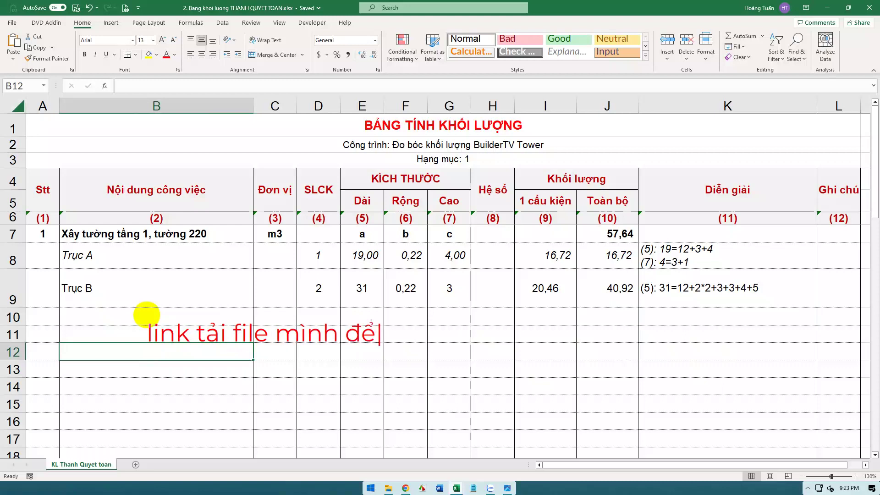
text(dươ)
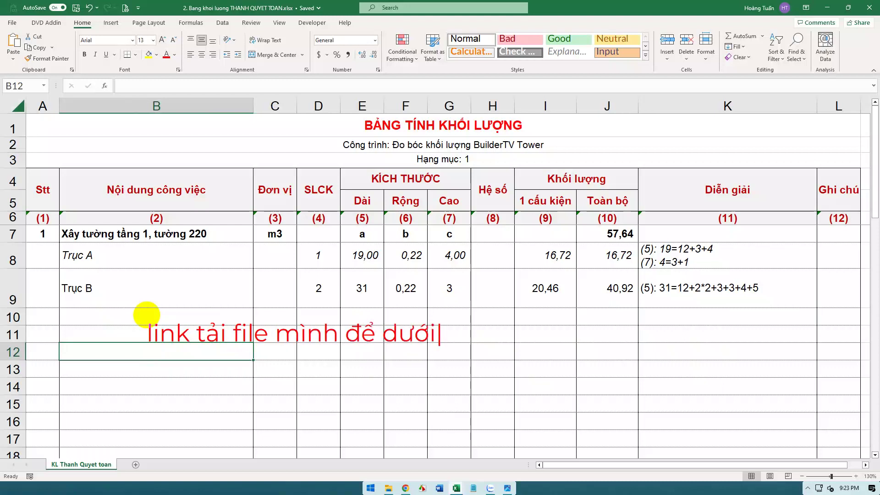
text( phan mô)
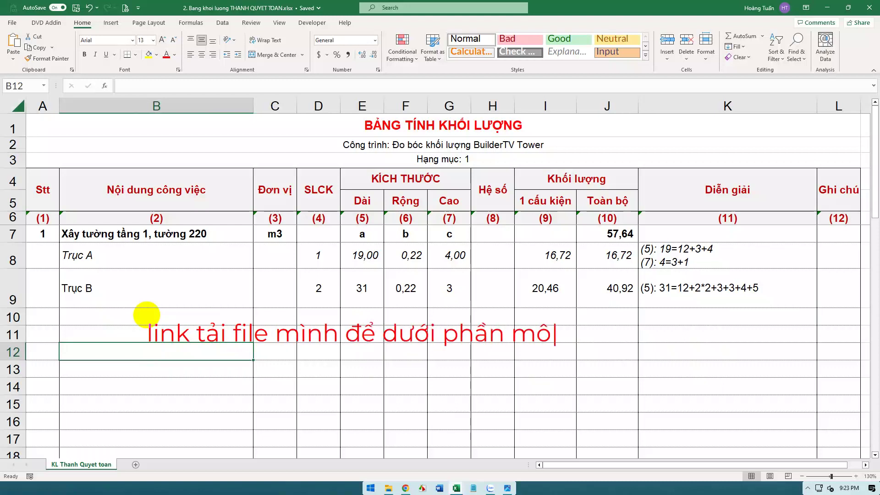
text( ta)
text( vide)
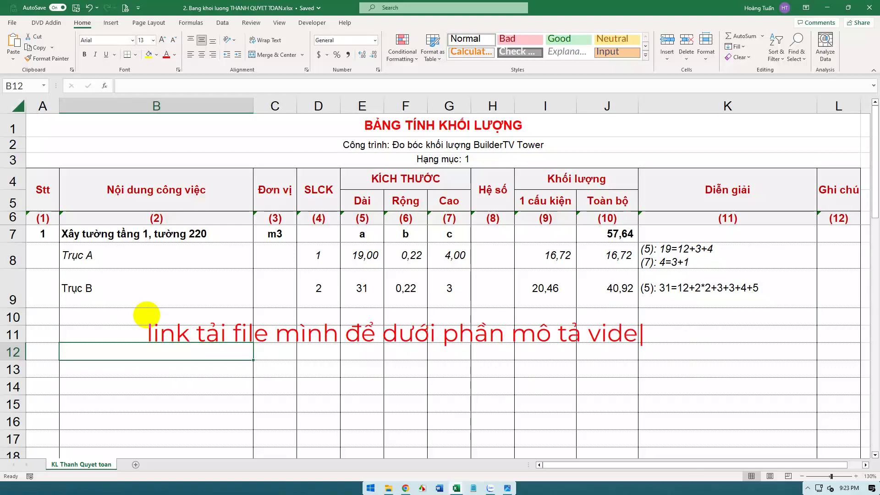
text(o)
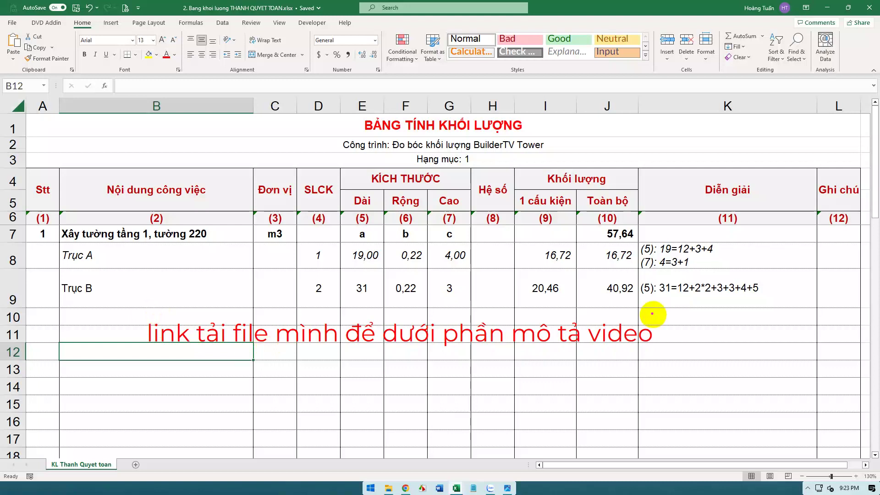
key(Escape)
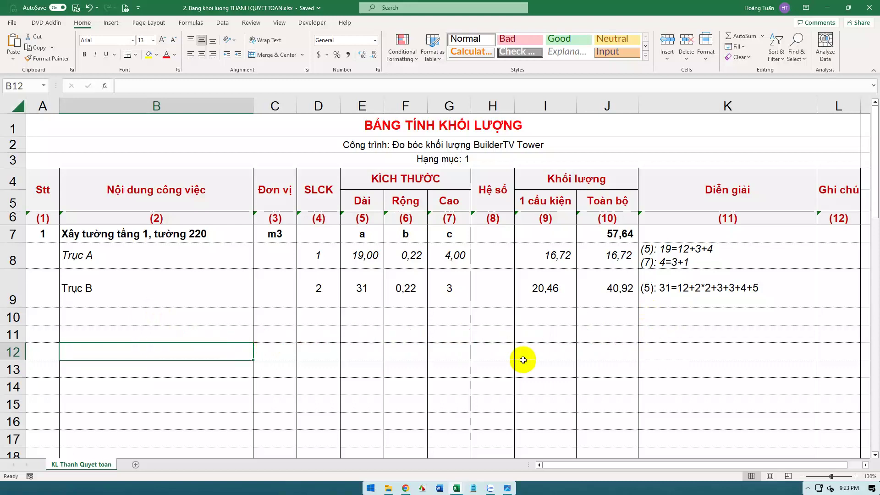
text(ư)
key(Escape)
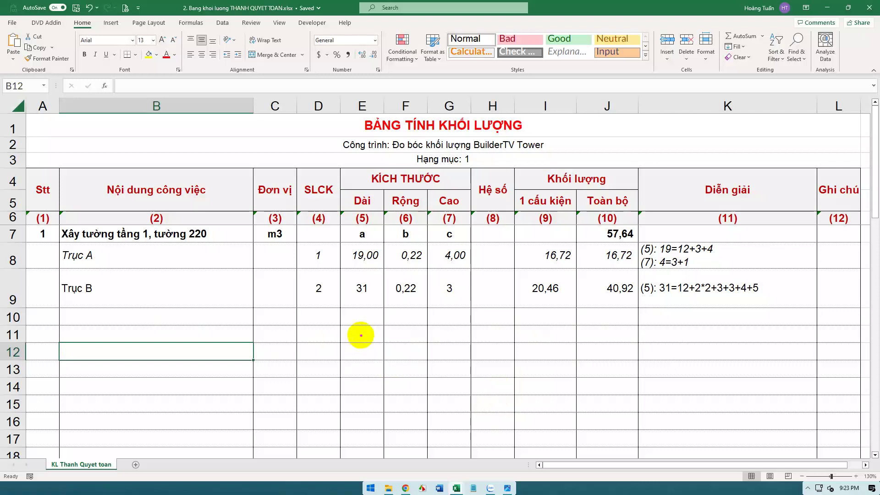
text(t)
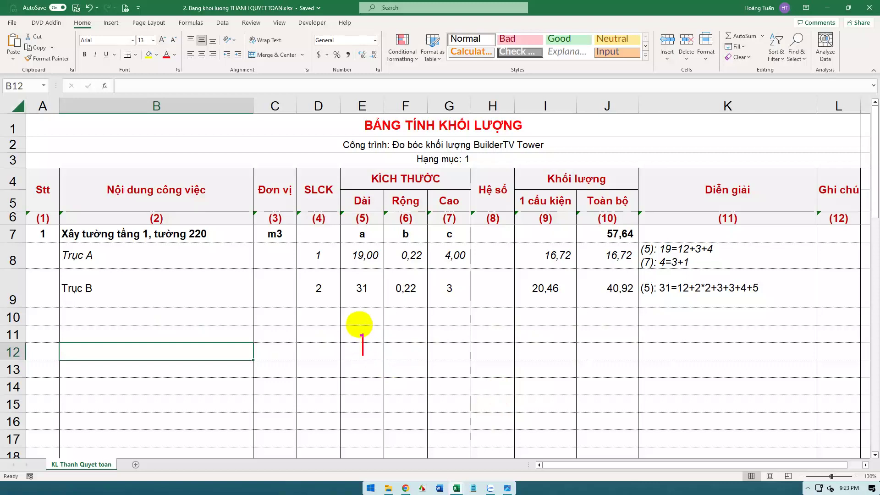
text(W)
key(BackSpace)
key(Escape)
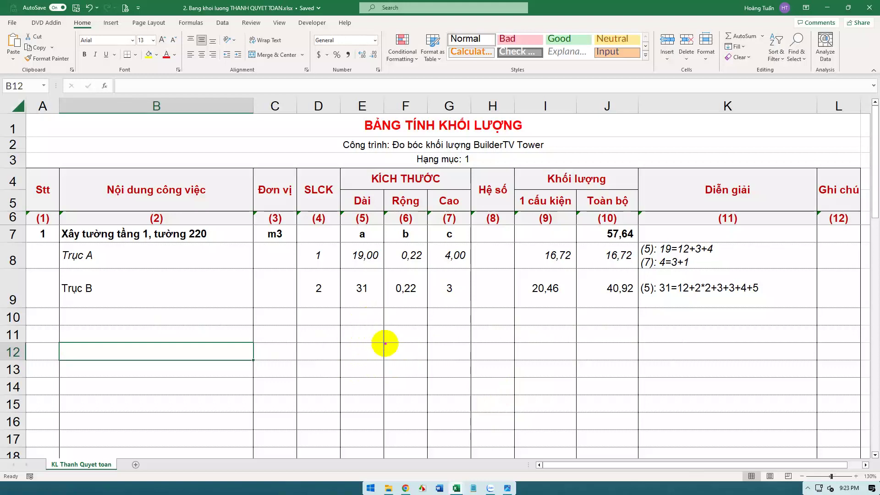